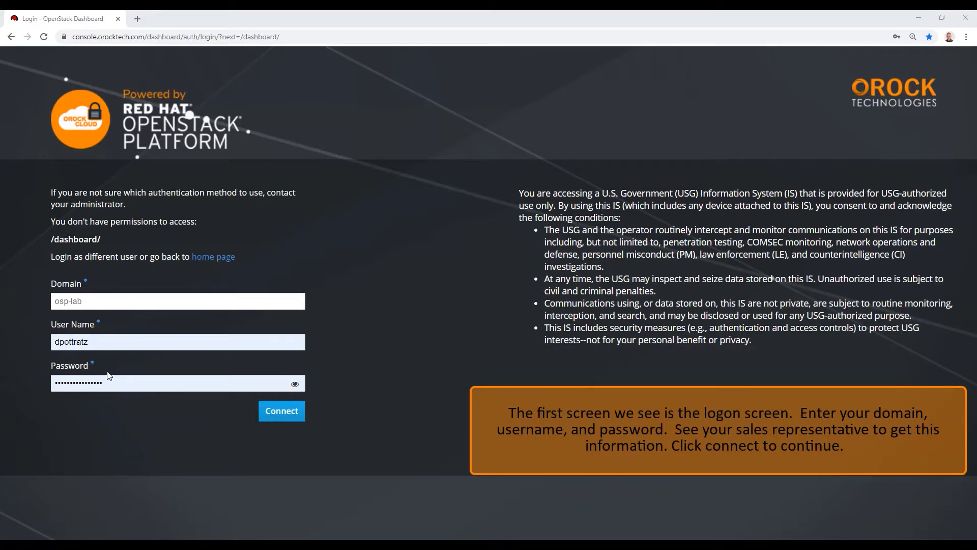
Sign in to the ORock dashboard and start a new network from the Network Topology page
click(275, 414)
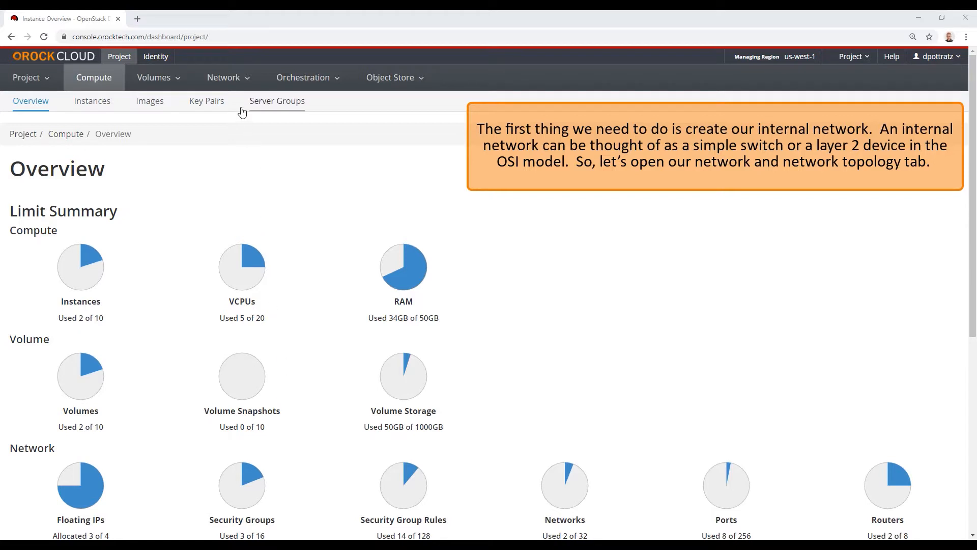
click(237, 83)
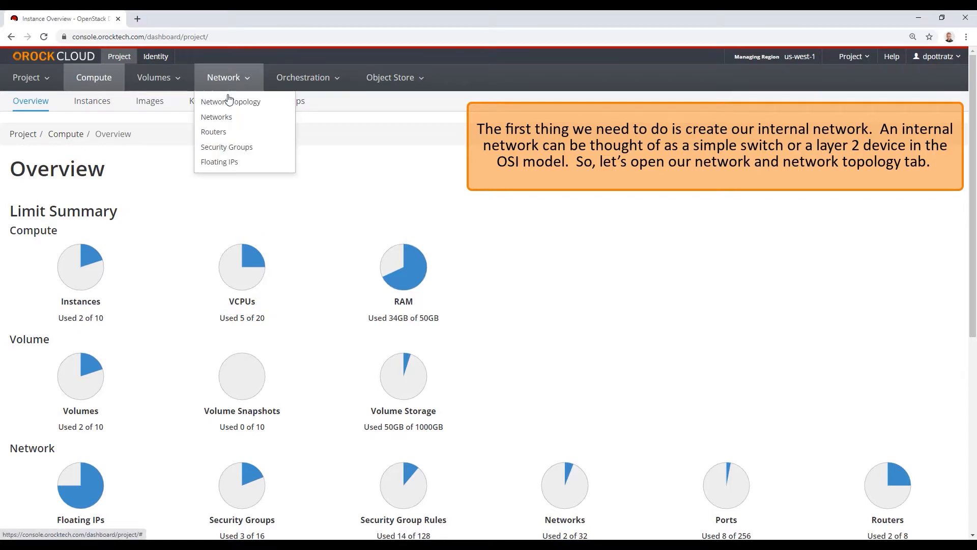
click(229, 101)
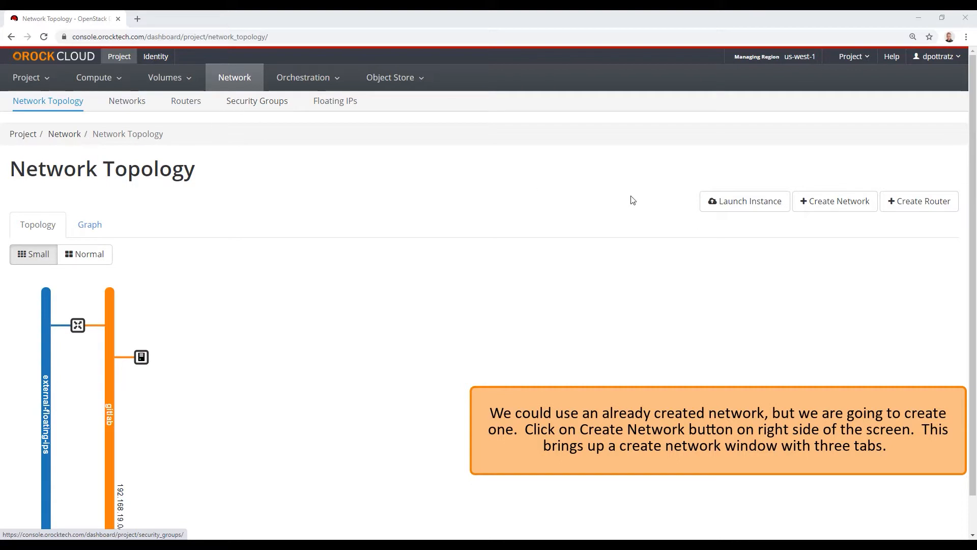
click(820, 209)
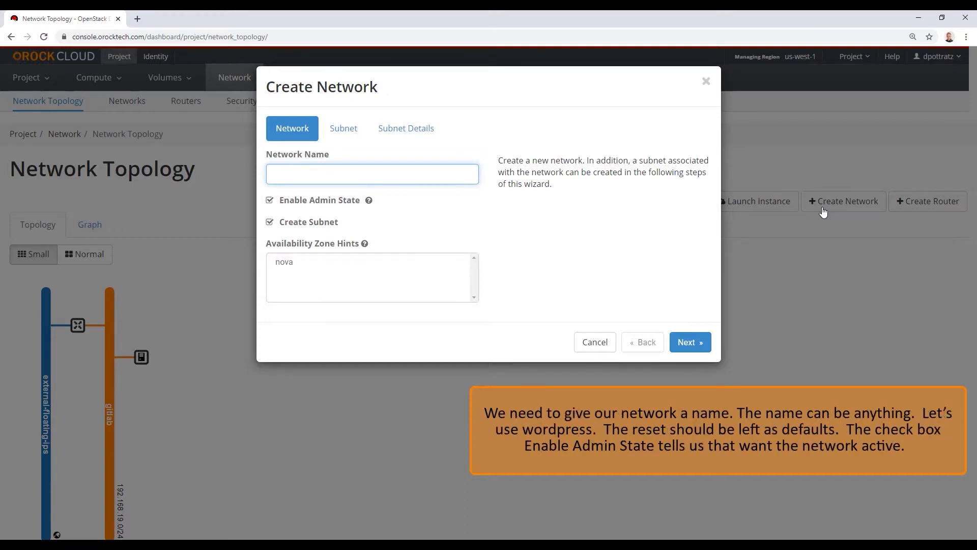
Name the new network 'wordpress' and continue to the Subnet step
text(wordpress)
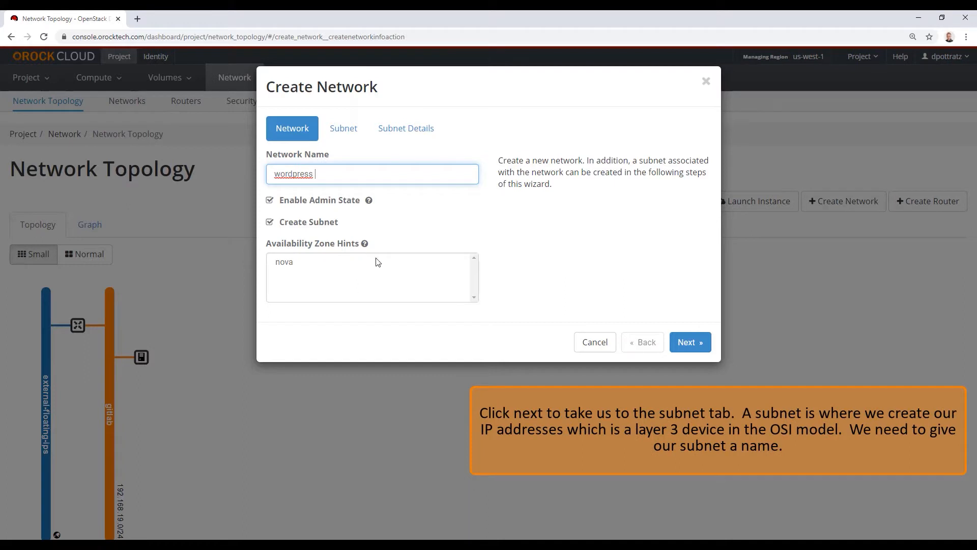
click(688, 342)
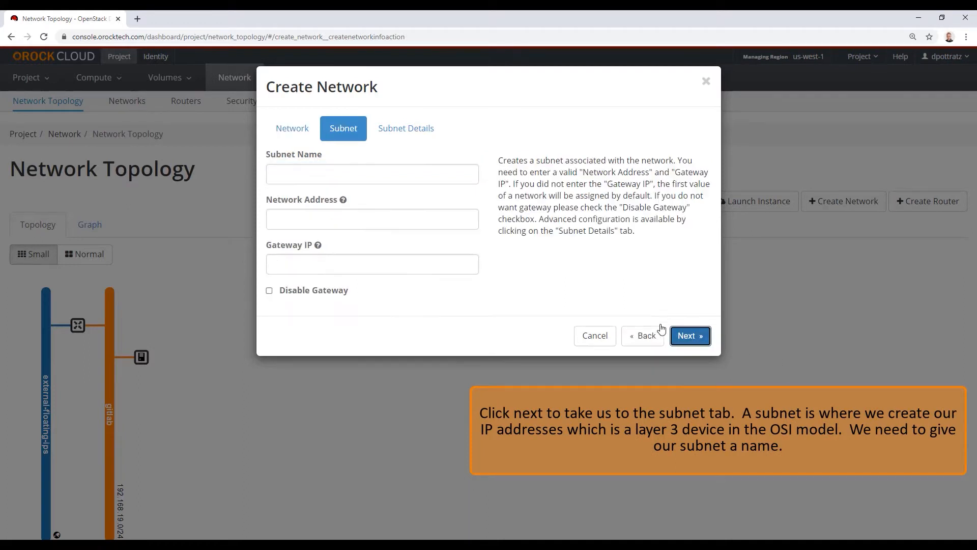
Define subnet 'wordpress-subnet' as 192.168.101.0/24, leaving the gateway blank
click(366, 177)
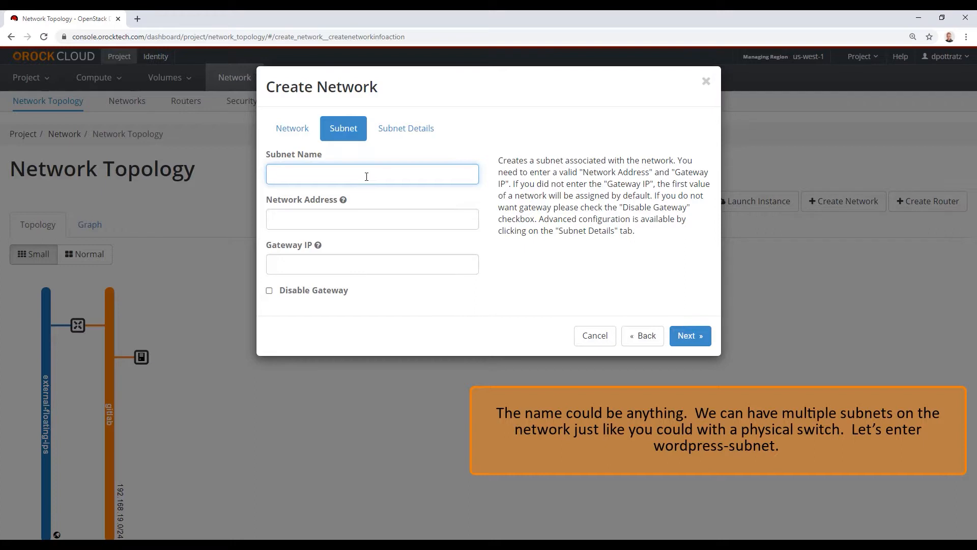
text(wordpress-subnet)
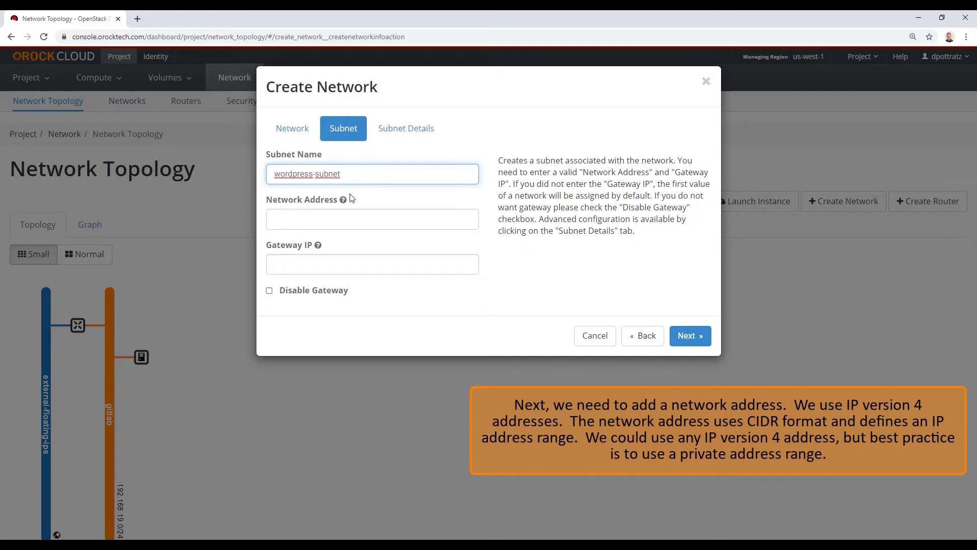
click(329, 223)
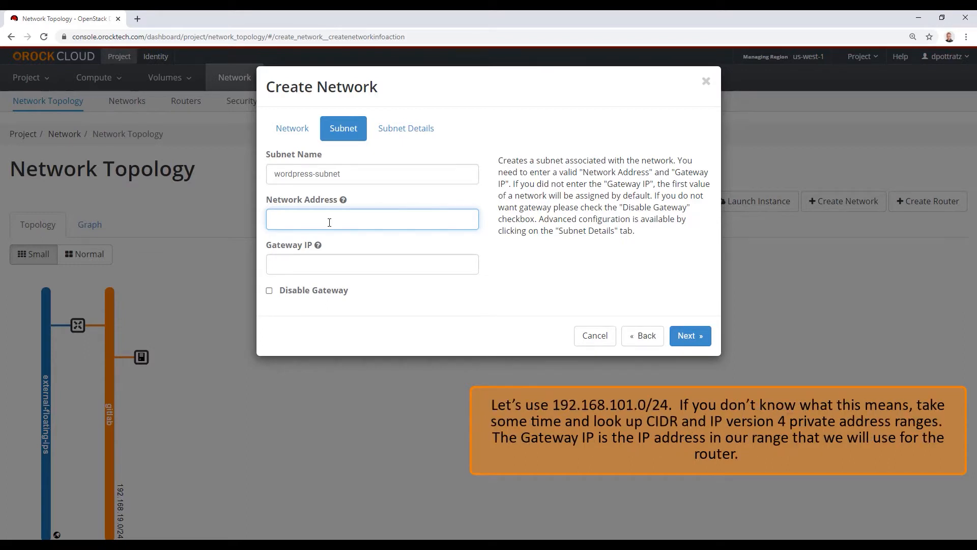
text(192.168.101.0/24)
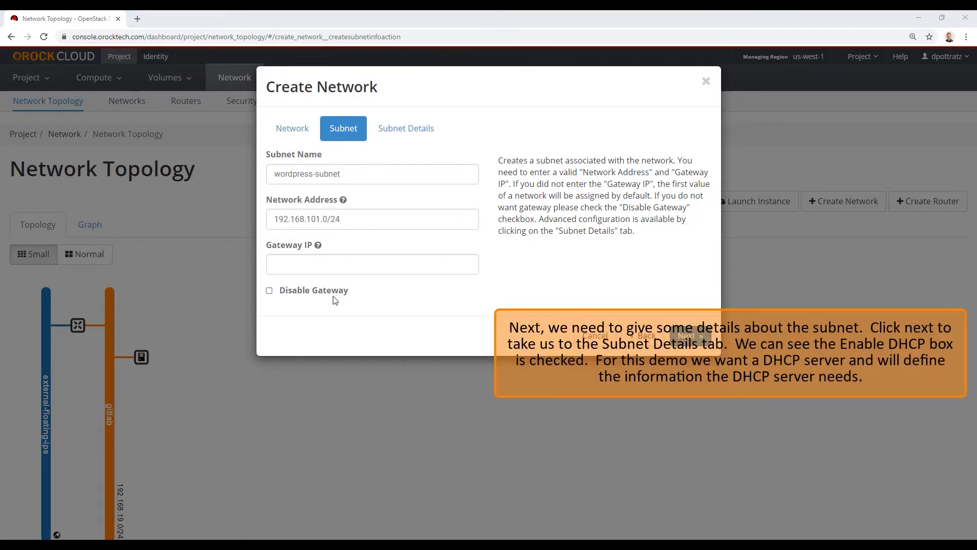
click(698, 335)
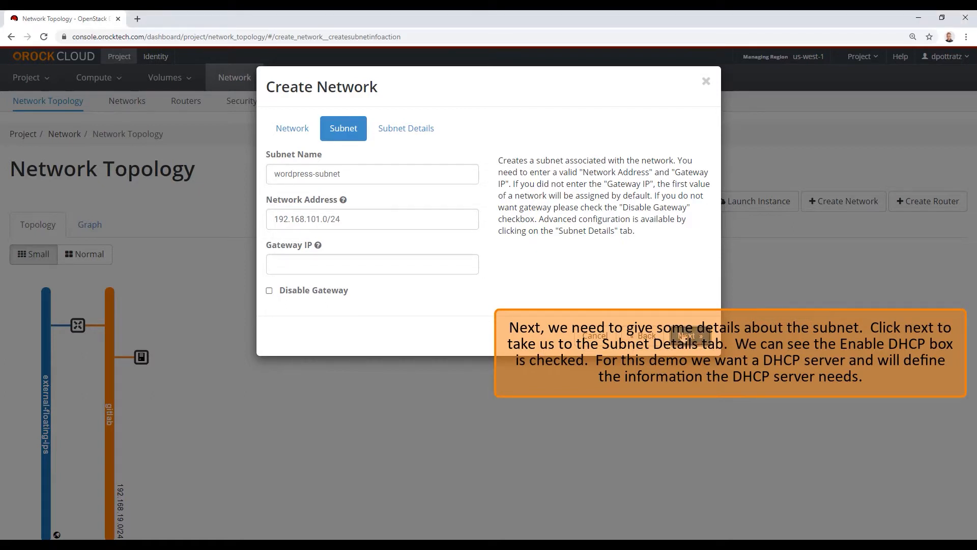
Create the wordpress network with DHCP pool 192.168.101.101 to 192.168.101.200
click(687, 336)
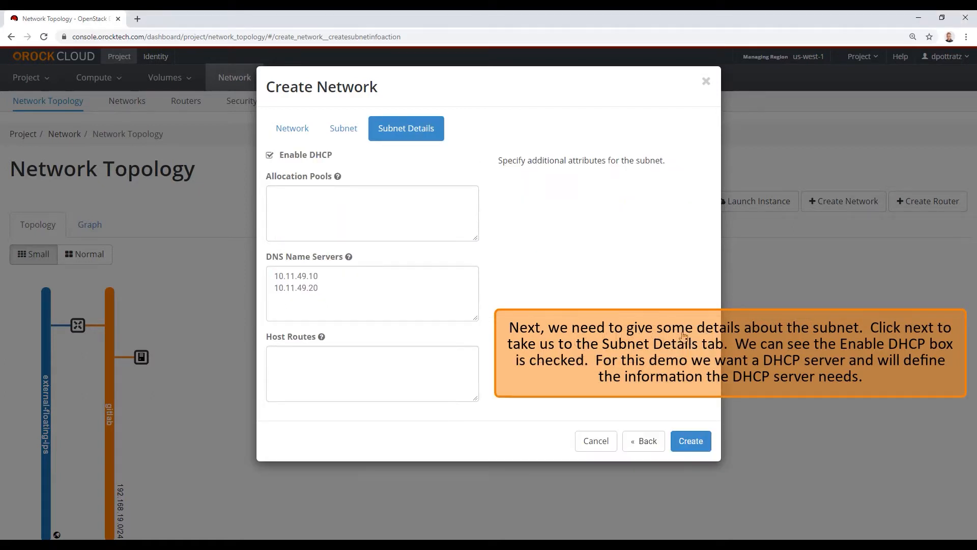
click(335, 198)
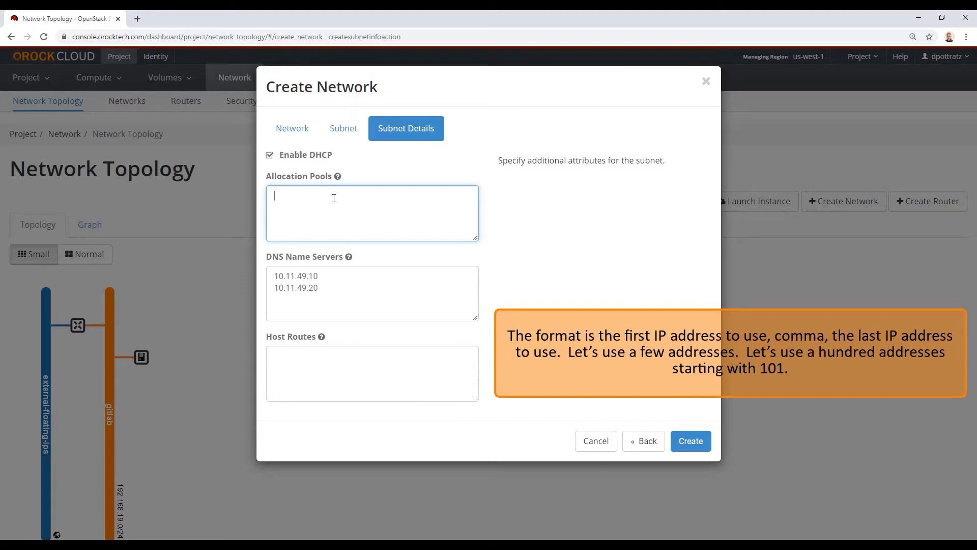
text(192.168)
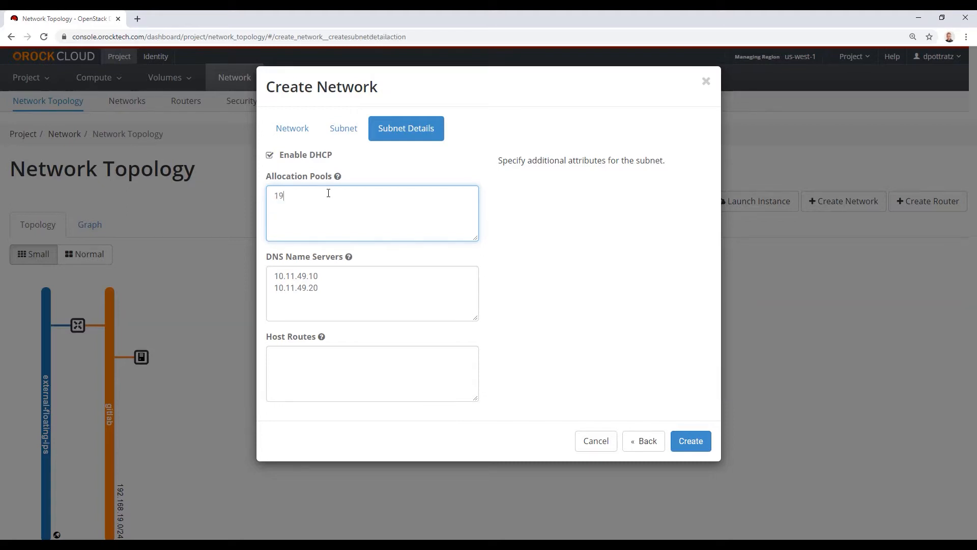
text(.101.101)
text(,)
text(192.168.)
text(101.200)
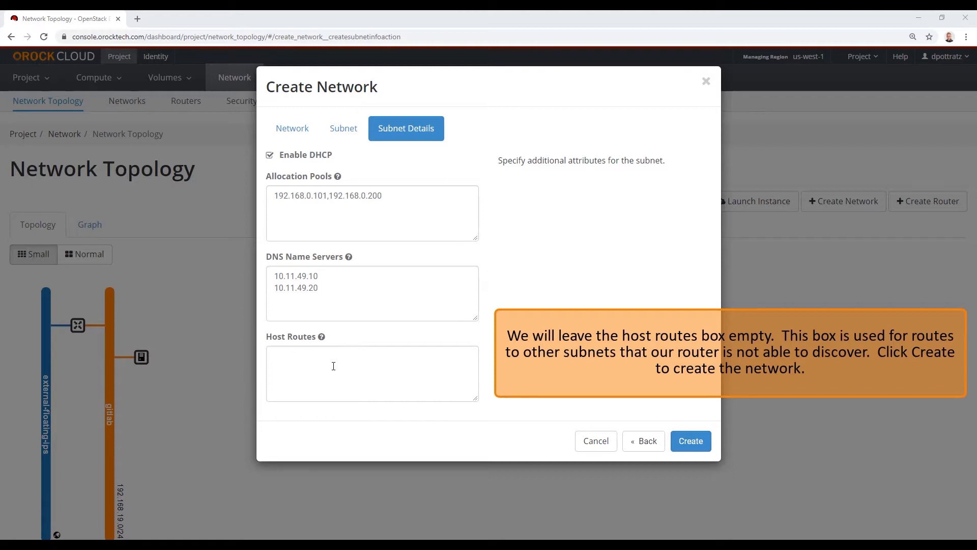
click(685, 441)
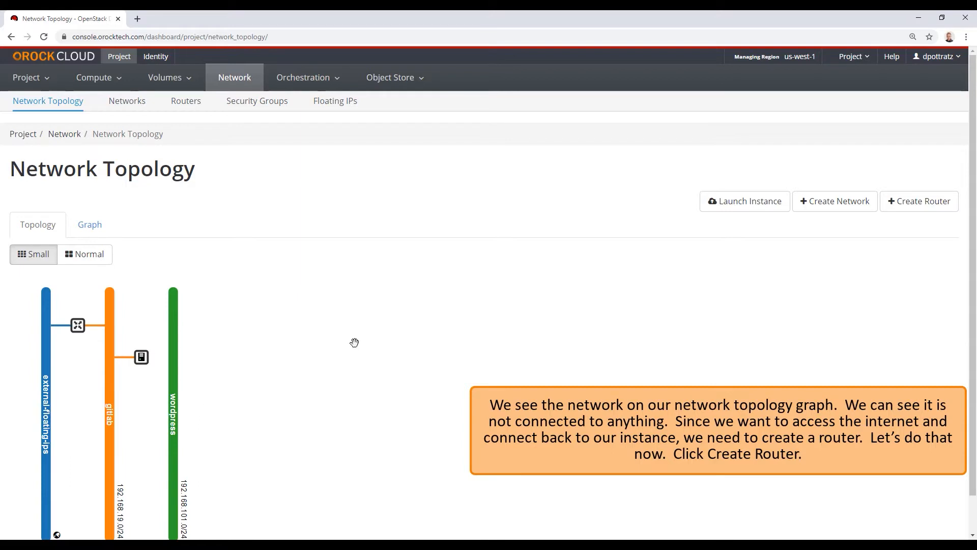
click(927, 211)
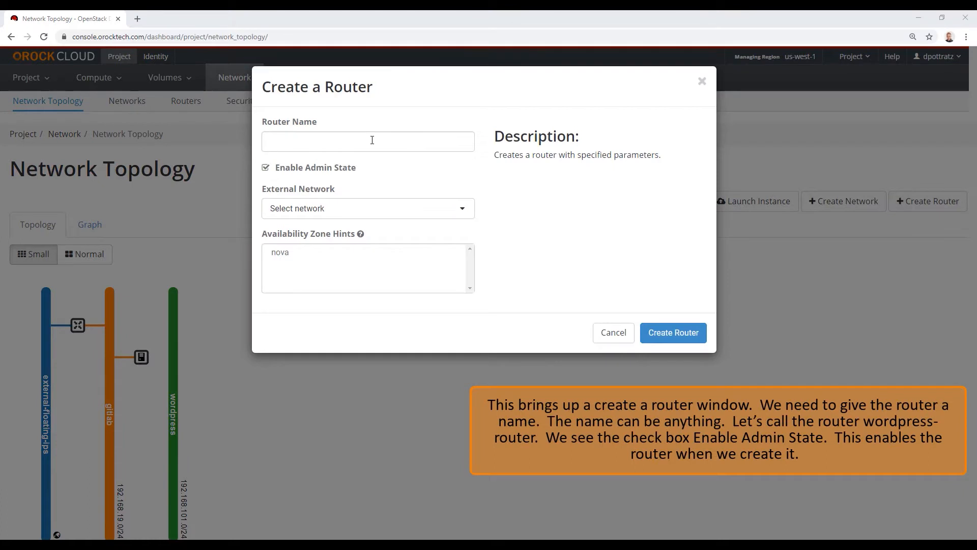
Create router 'wordpress-router' with external network external-floating-ips
click(372, 140)
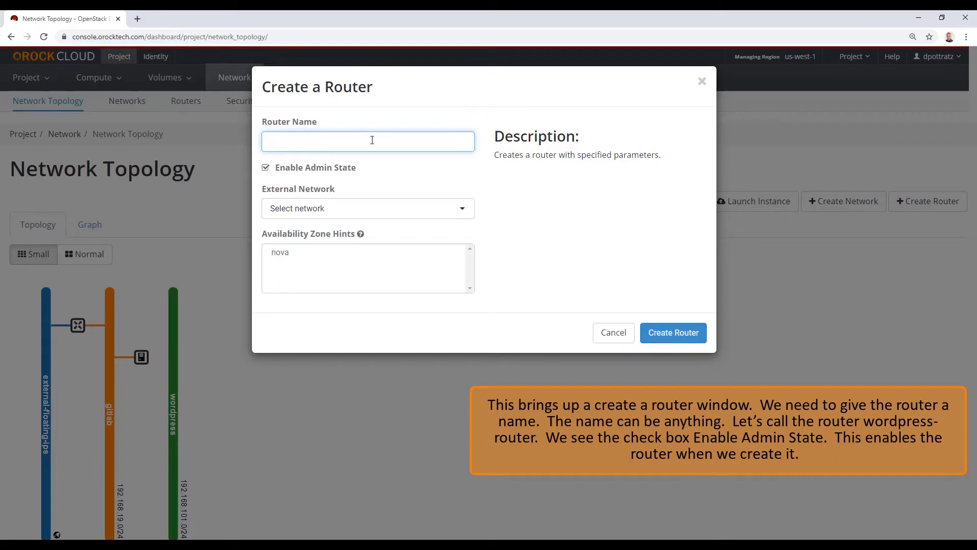
text(wordpress-router)
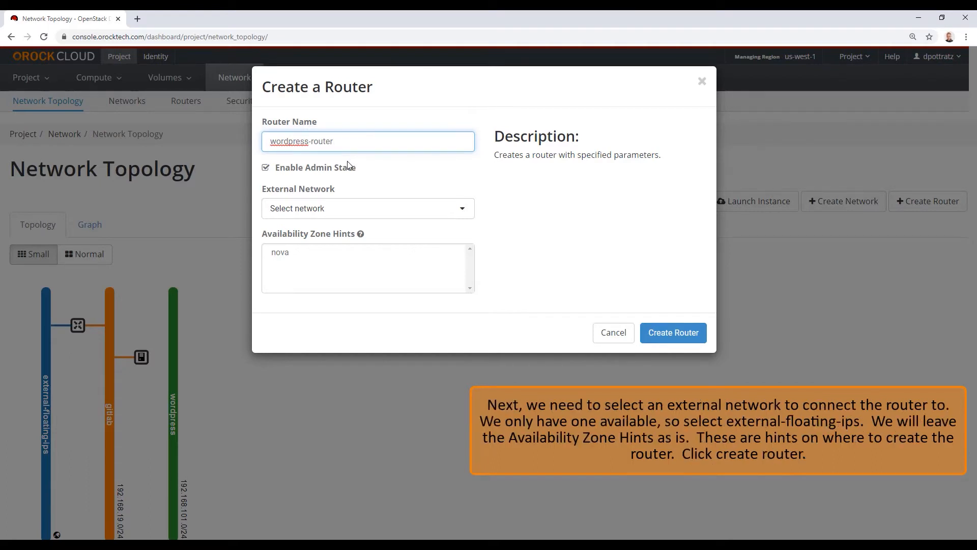
click(328, 209)
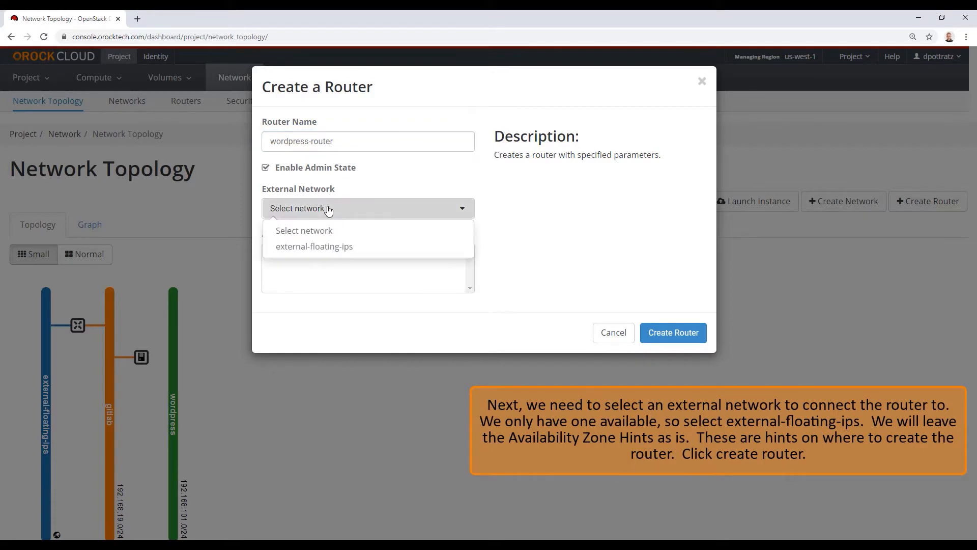
click(329, 247)
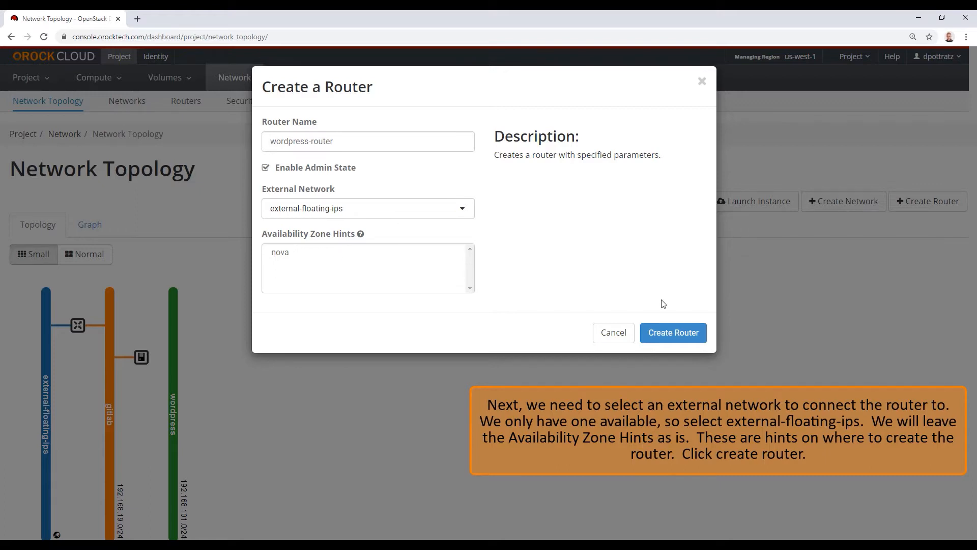
click(665, 333)
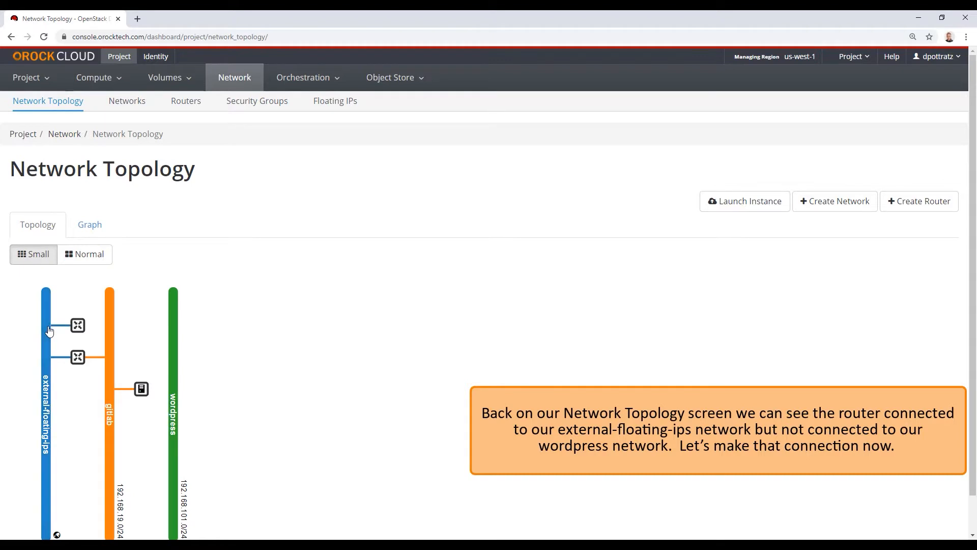
click(77, 356)
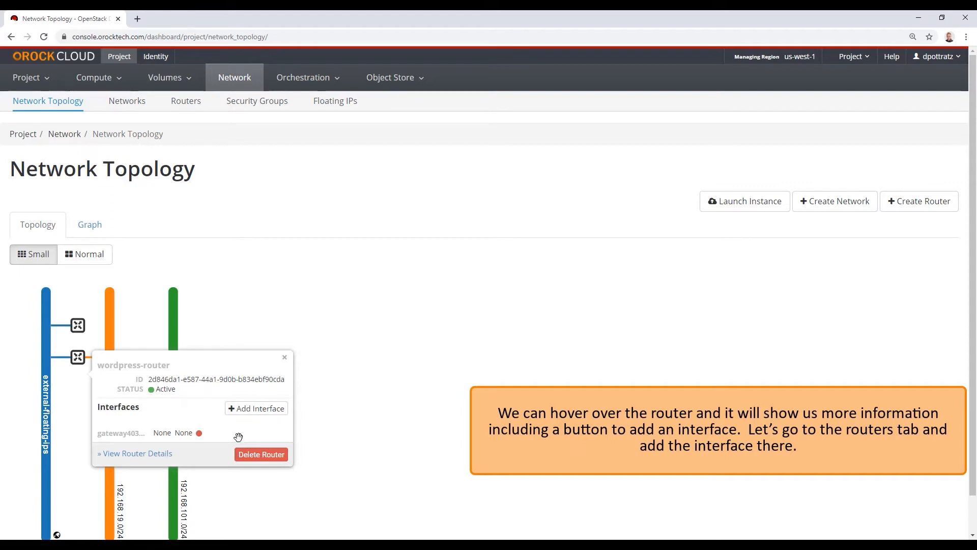
Show the Routers list with wordpress-router and gitlab_router
click(186, 102)
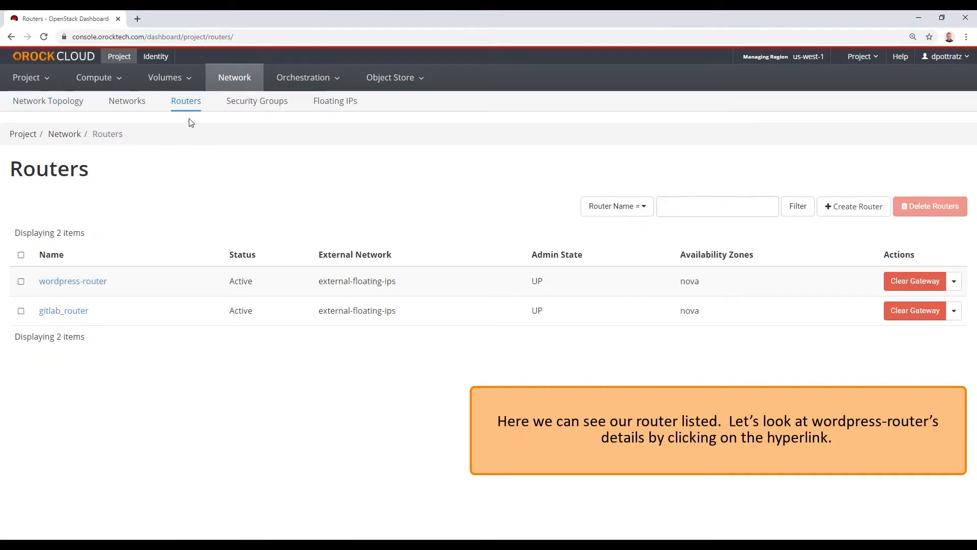
Attach wordpress-router to the wordpress subnet, giving it interface IP 192.168.101.1
click(97, 284)
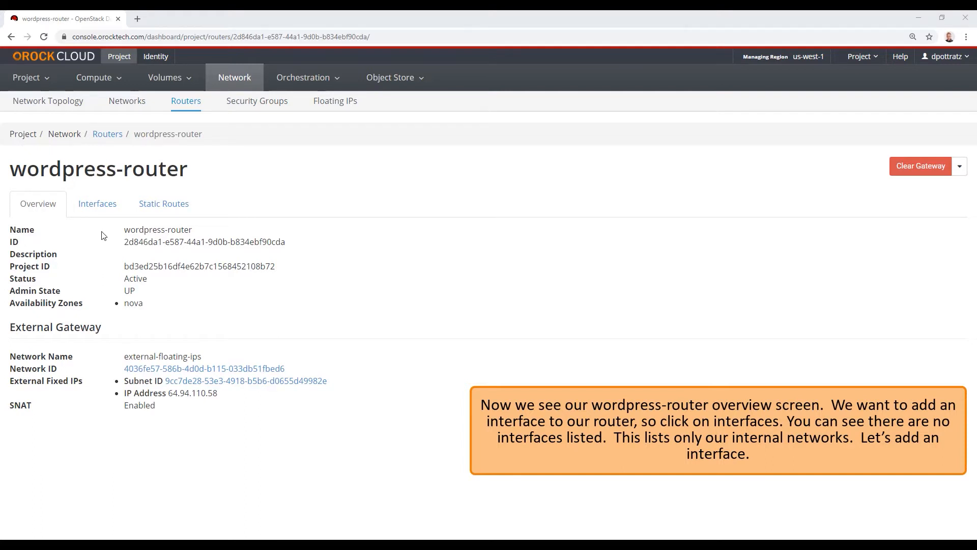
click(90, 208)
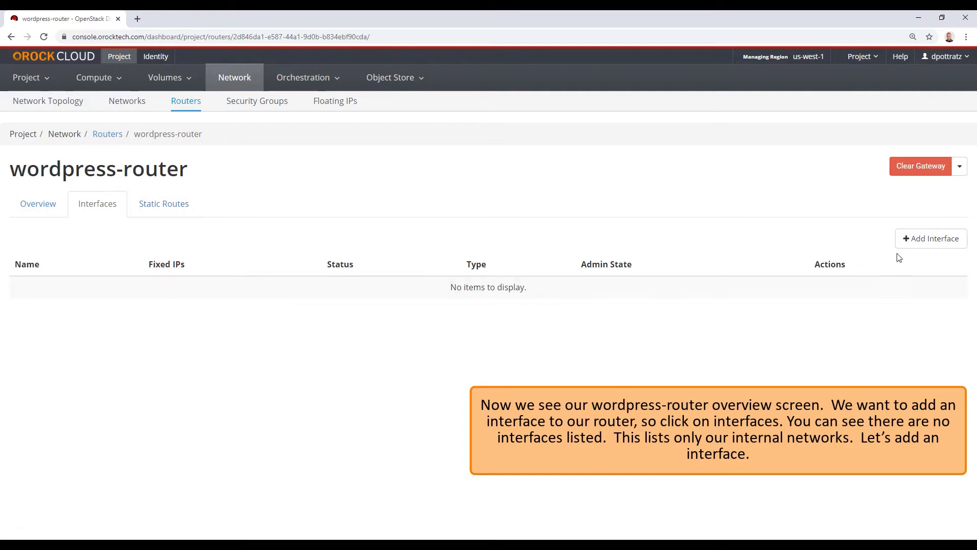
click(930, 245)
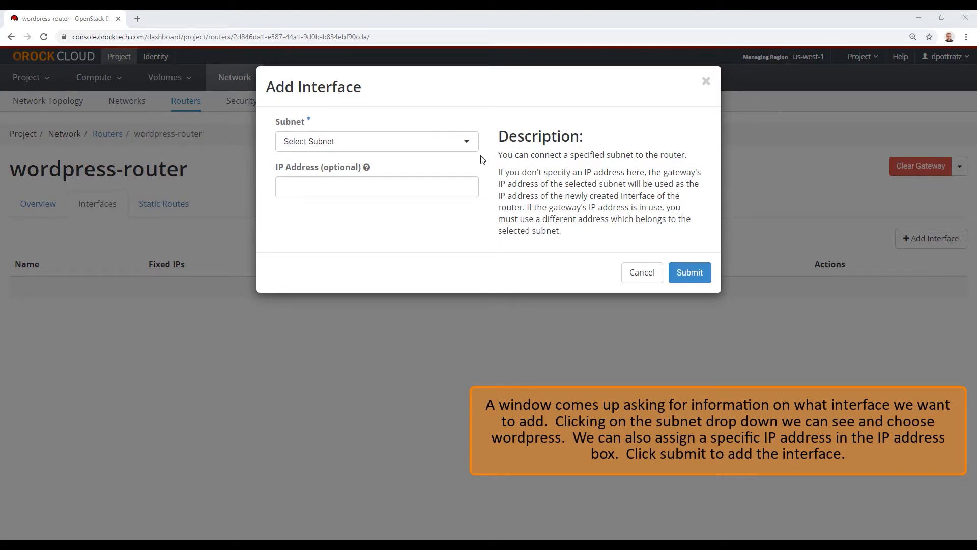
click(430, 147)
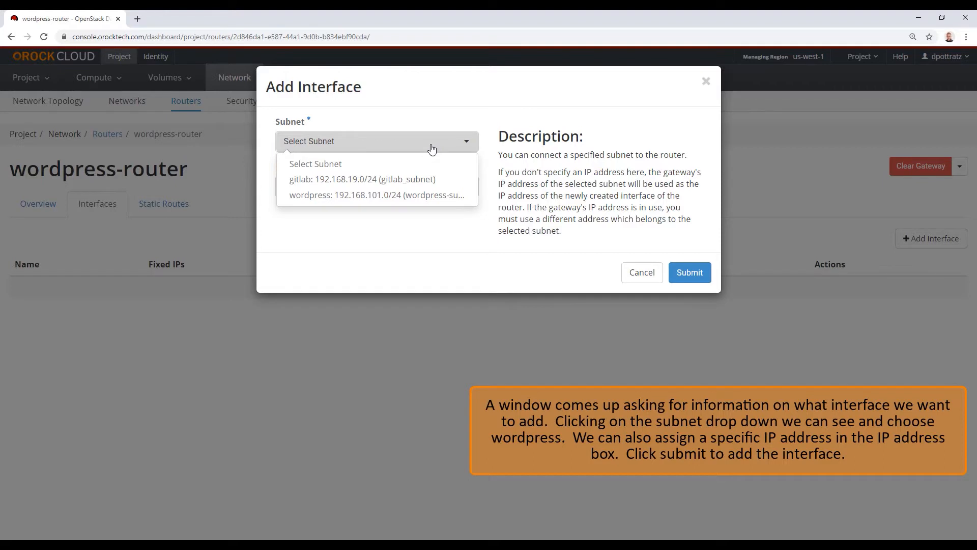
click(407, 198)
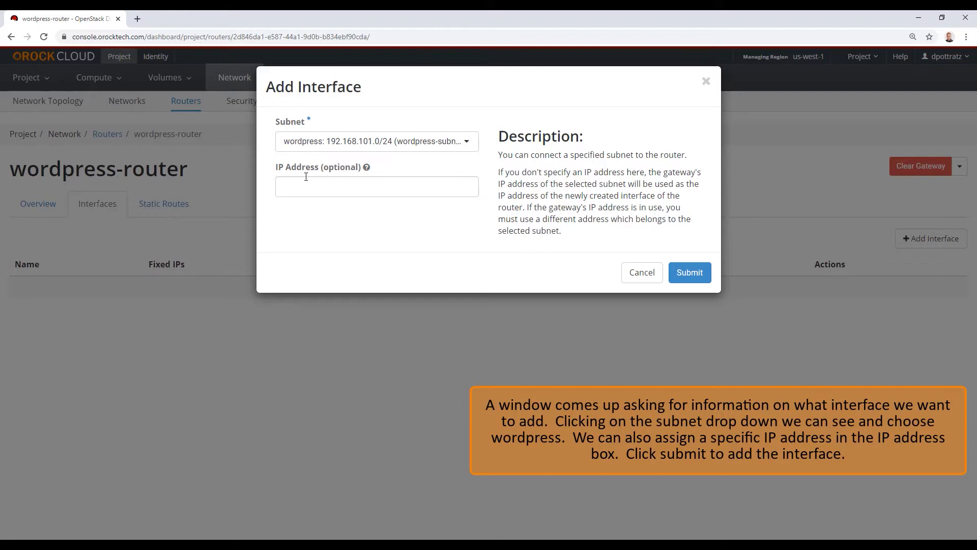
click(685, 274)
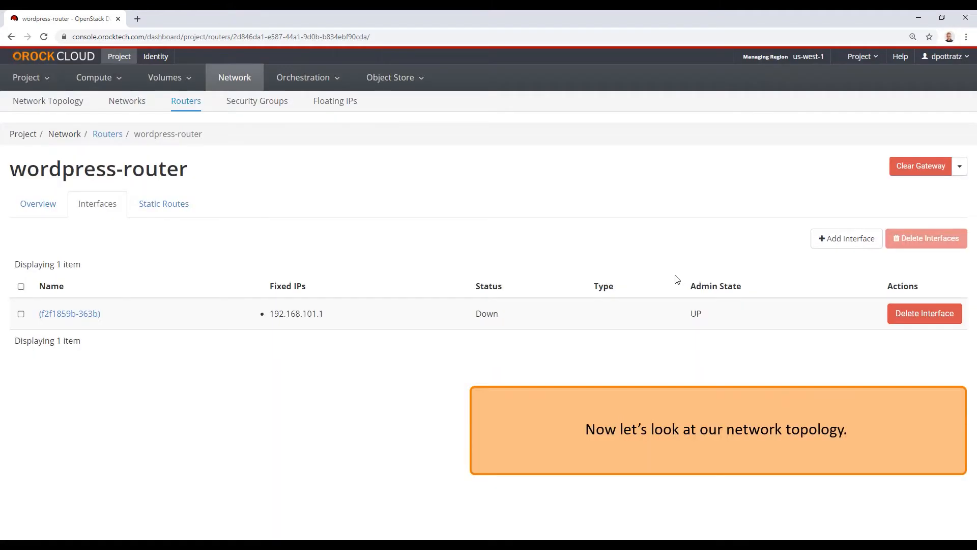
Review the network topology diagram, then go to Compute > Key Pairs
click(76, 103)
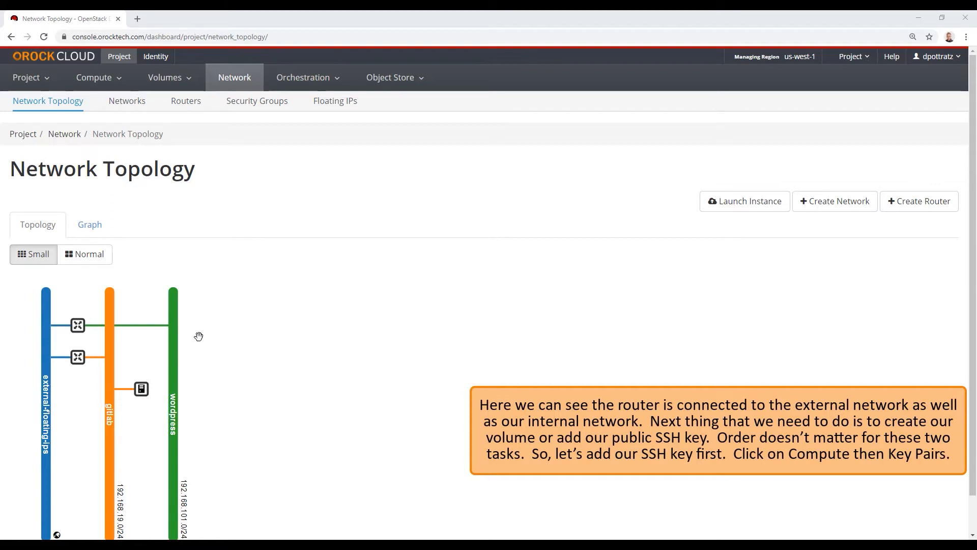
click(116, 82)
click(95, 148)
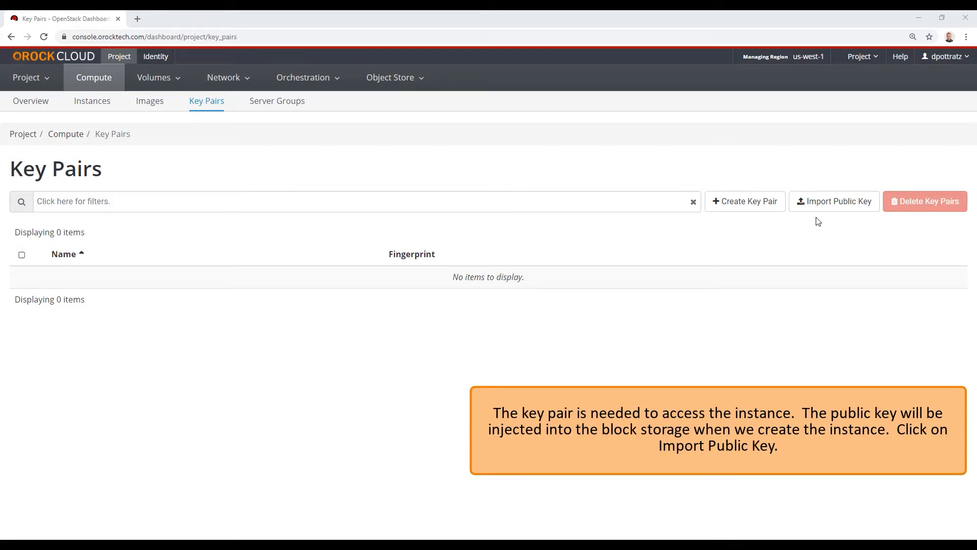
Open the Import Public Key form on the empty Key Pairs page
click(826, 203)
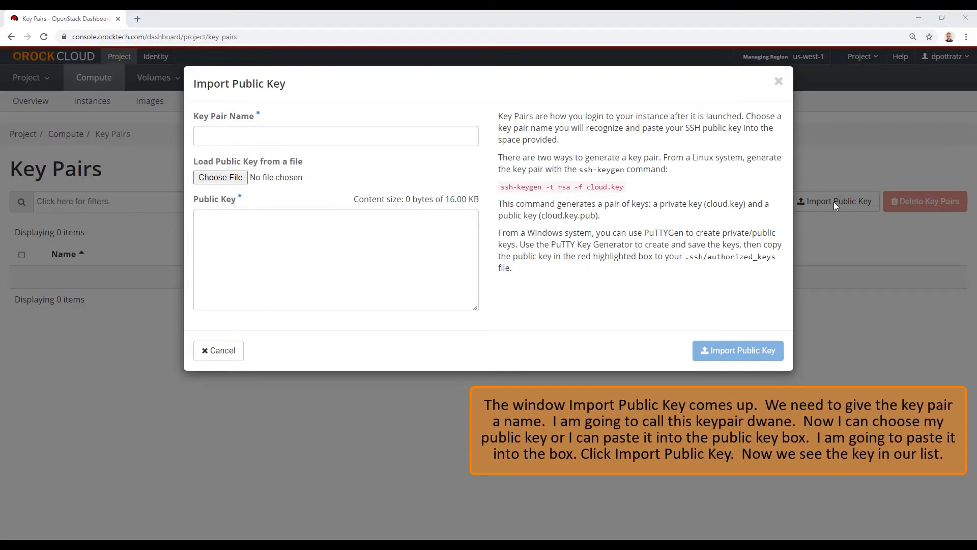
Import a key pair, entering its name and pasting the SSH public key
click(435, 139)
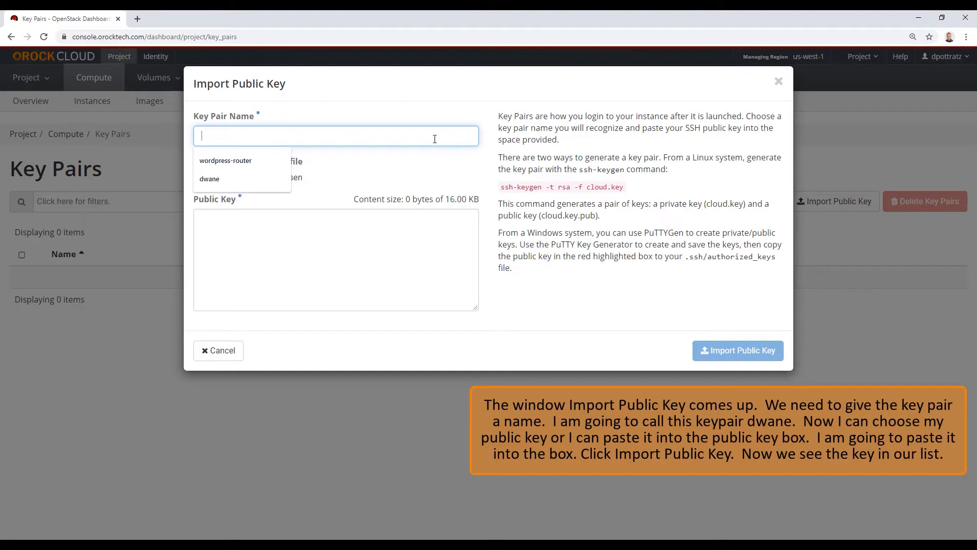
text(dwane)
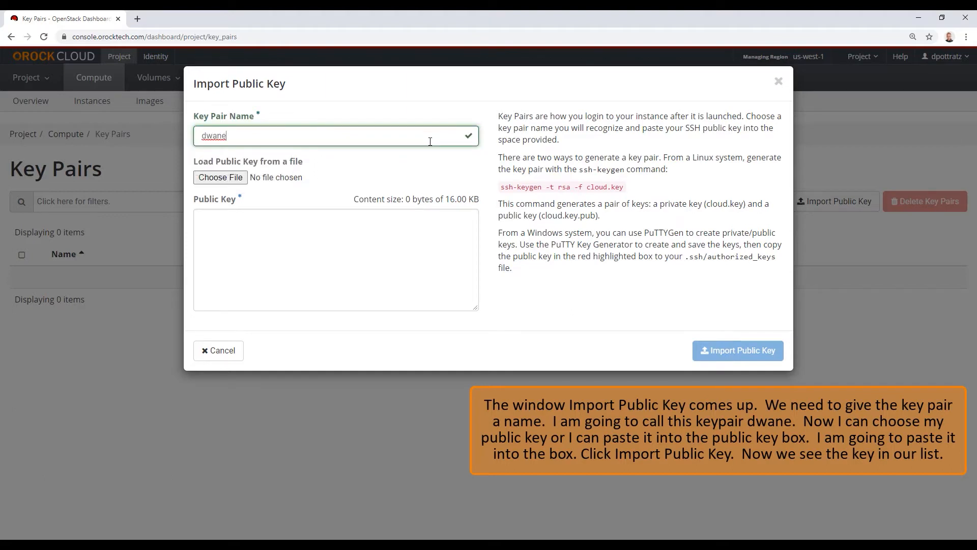
right_click(256, 236)
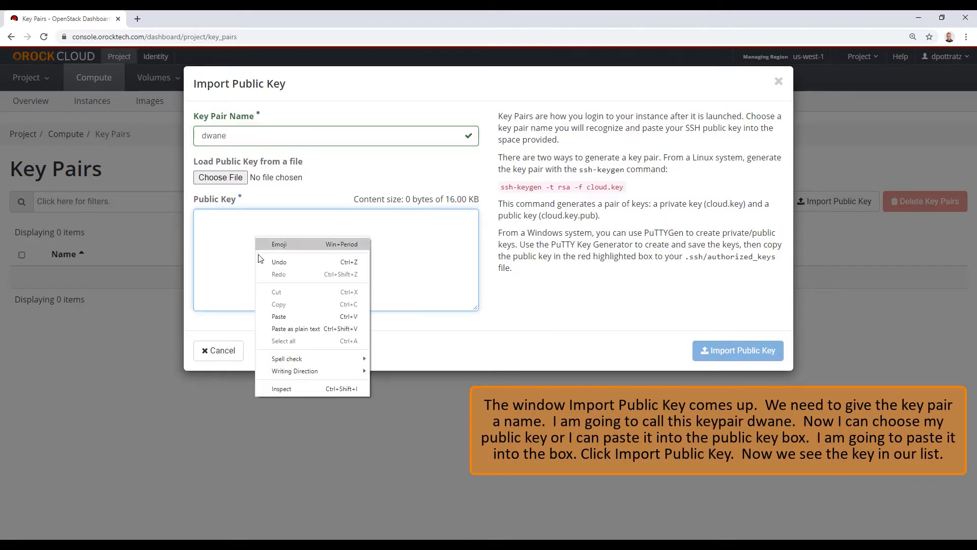
click(279, 317)
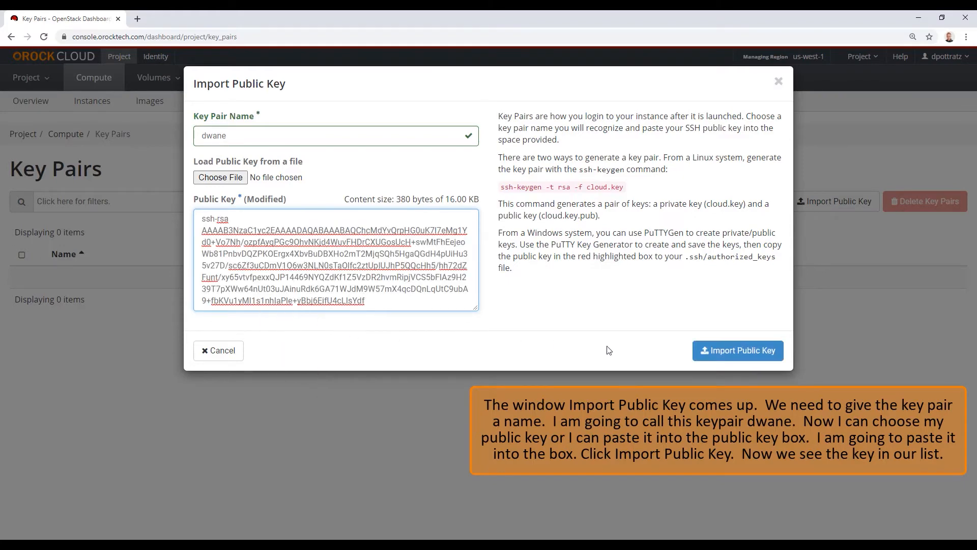
click(738, 352)
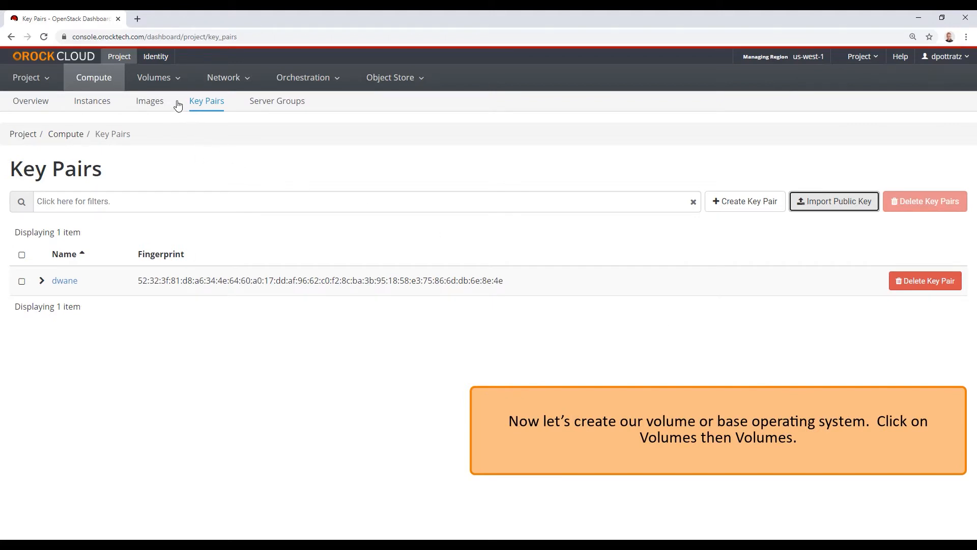
Go to the Volumes list and bring up the Create Volume form
click(155, 77)
click(157, 101)
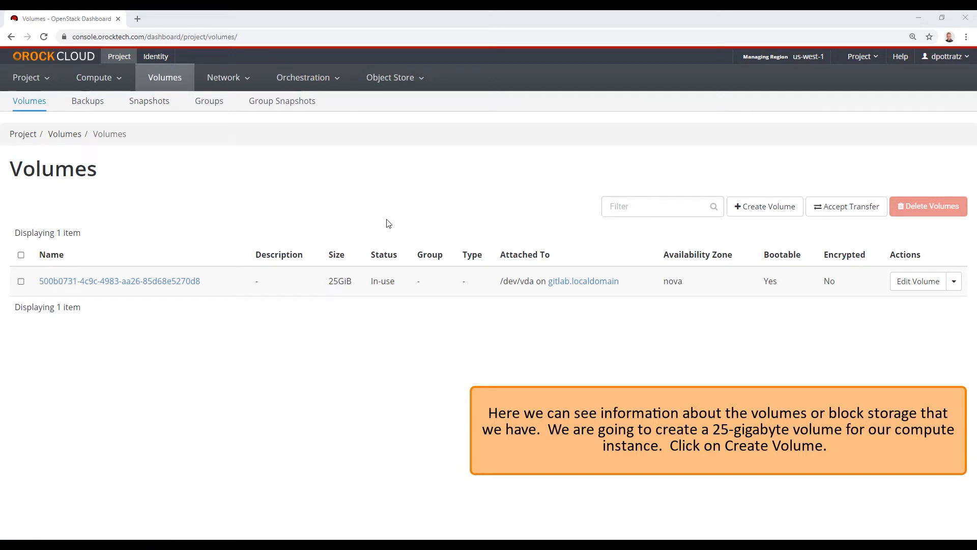
click(753, 213)
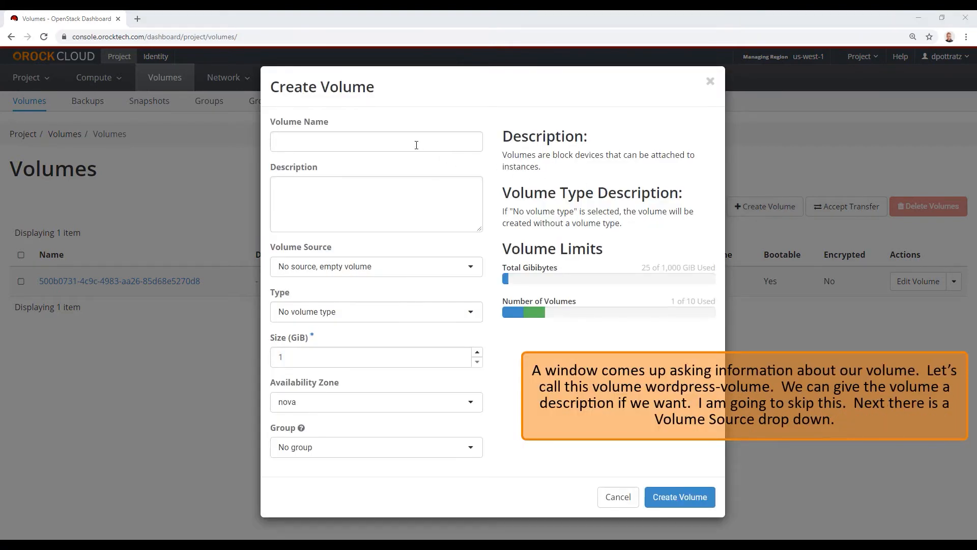
Fill in volume 'wordpress-volume' from the CentOS 7 (build 1907) image, default type, 25 GiB
click(410, 145)
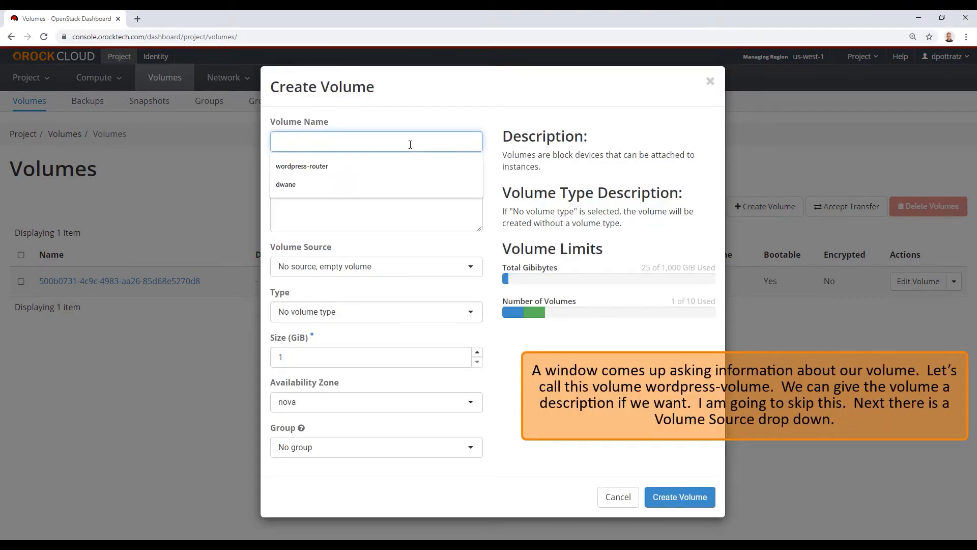
text(word)
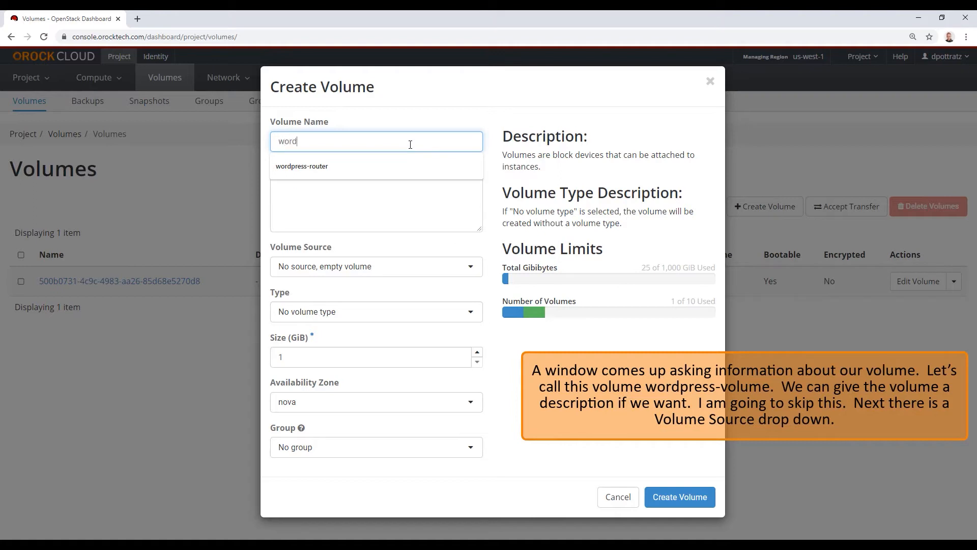
text(press-v)
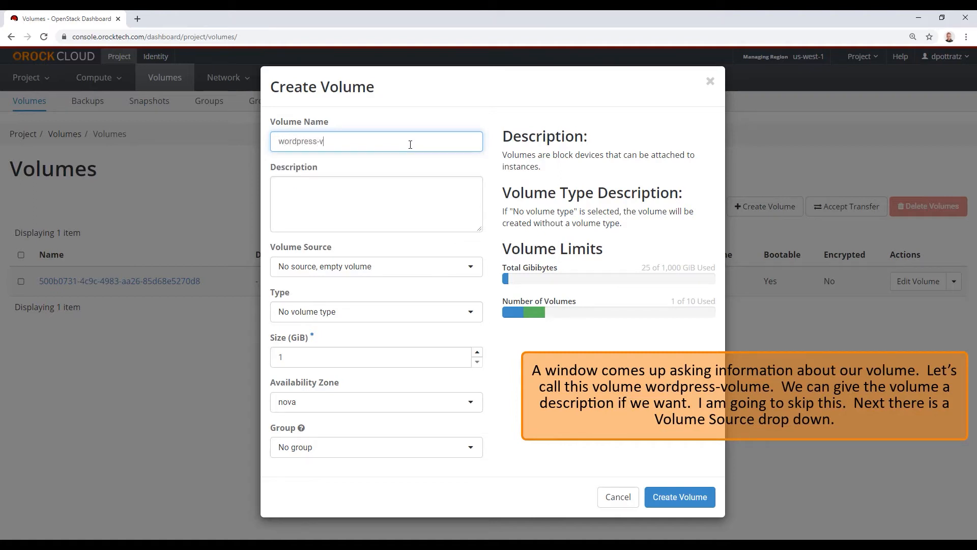
text(olume)
click(393, 267)
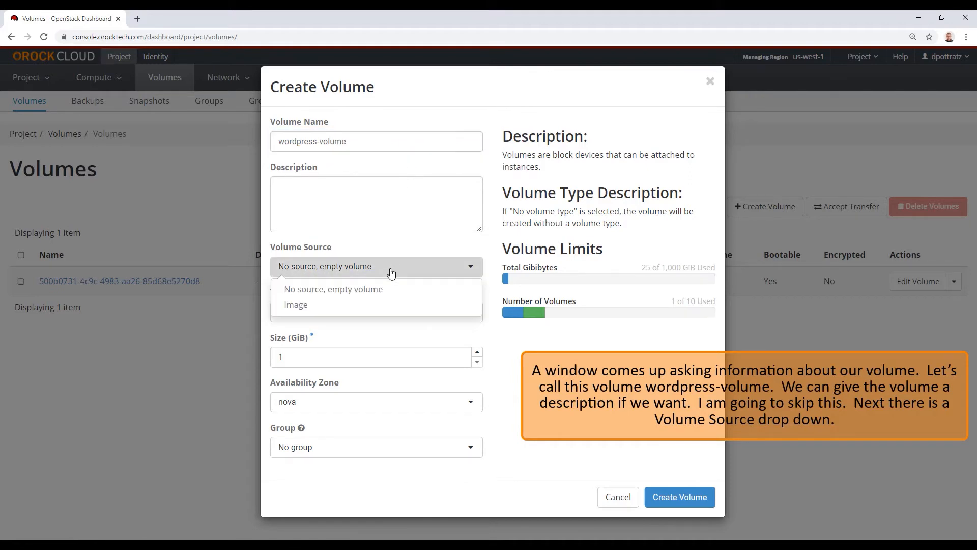
click(360, 305)
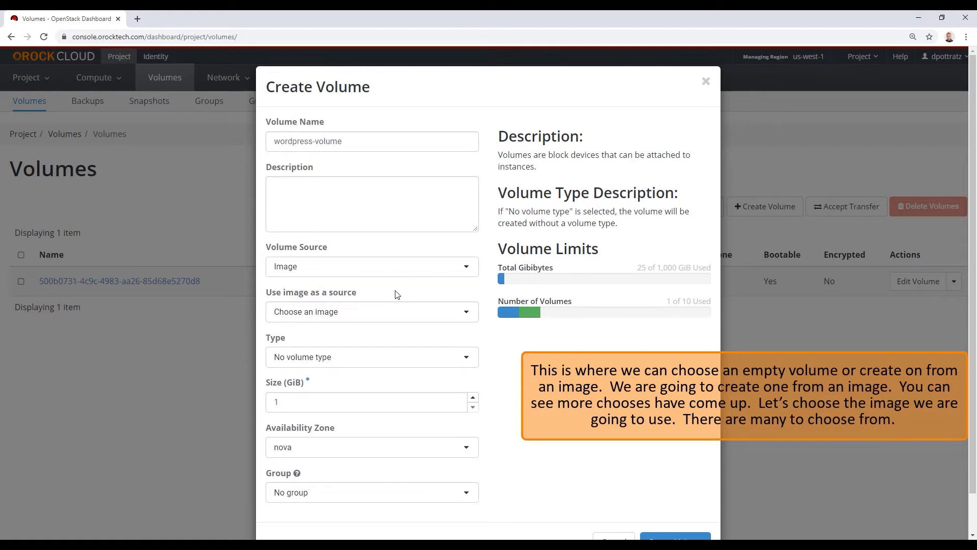
click(392, 312)
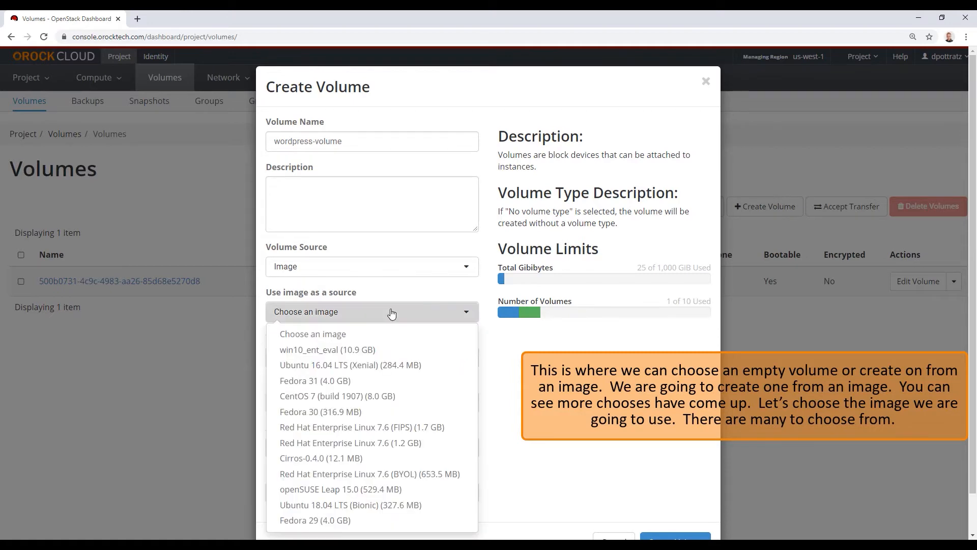
click(376, 400)
click(370, 363)
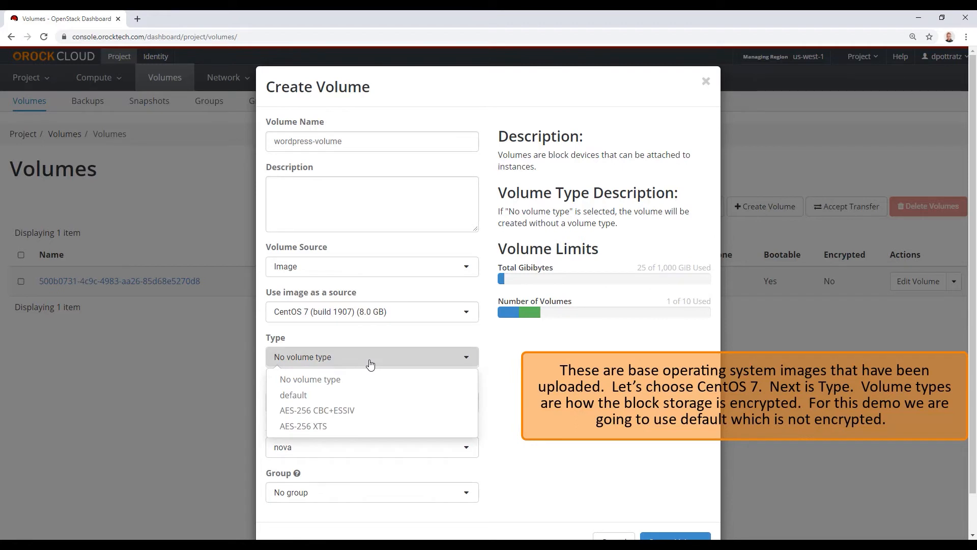
click(342, 395)
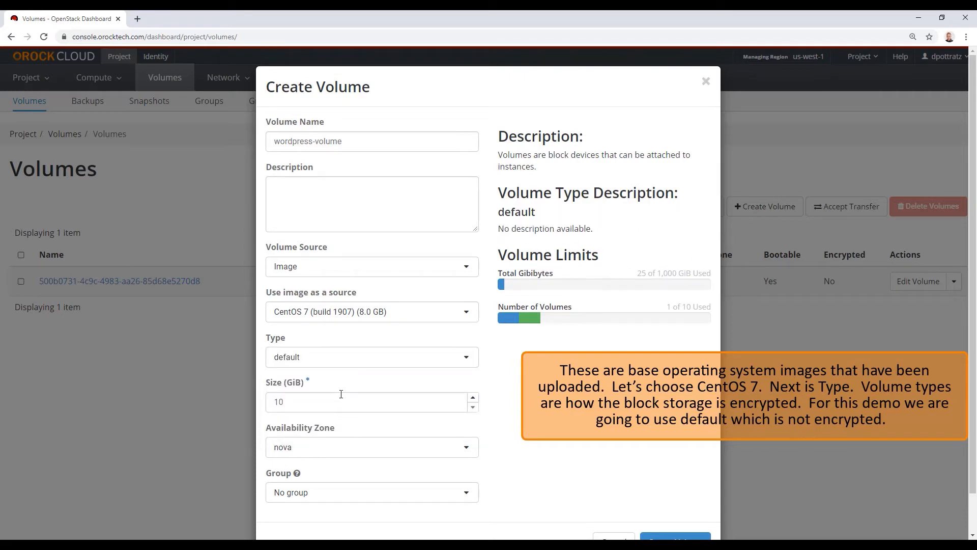
click(329, 402)
double_click(281, 404)
text(25)
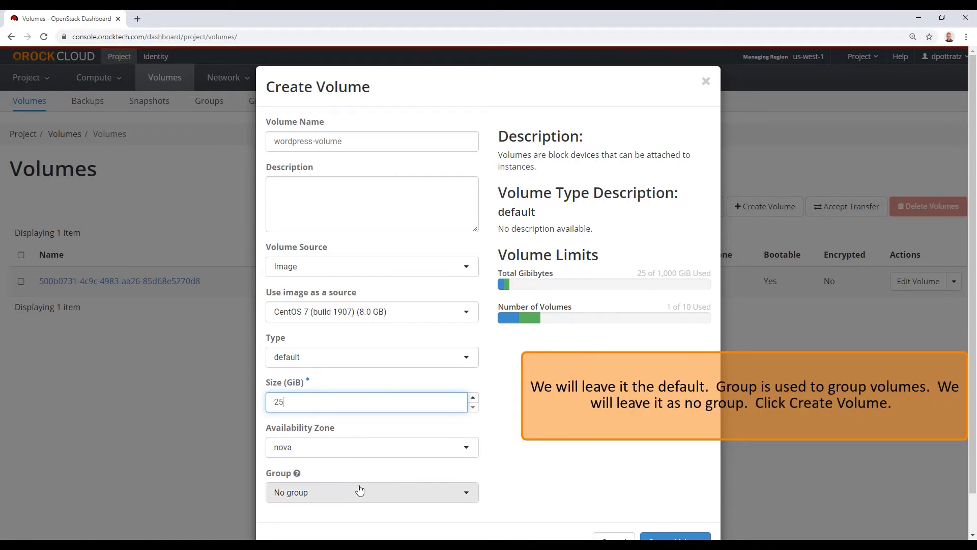
scroll(538, 464, down, 1)
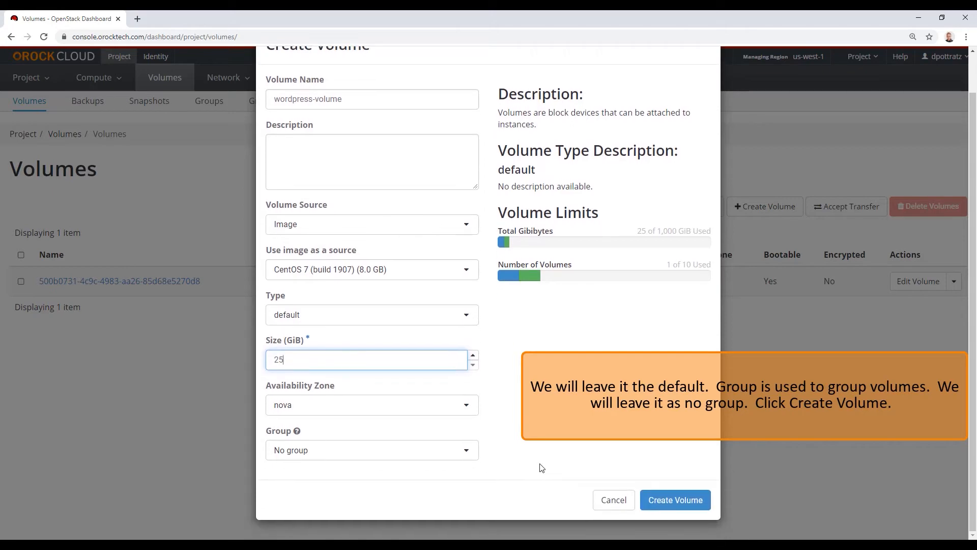
Create the 25 GiB wordpress-volume, then go to the Network Security Groups page
click(671, 503)
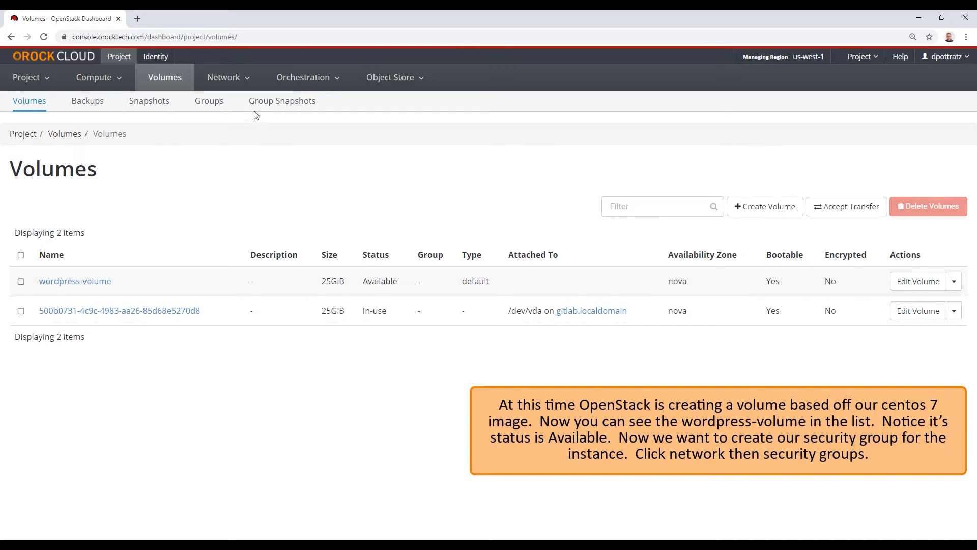
click(239, 83)
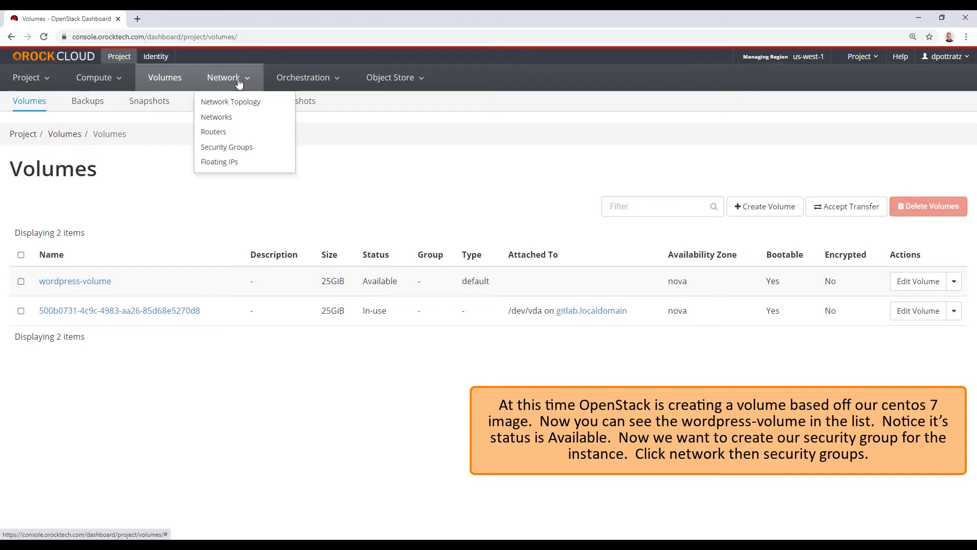
click(234, 152)
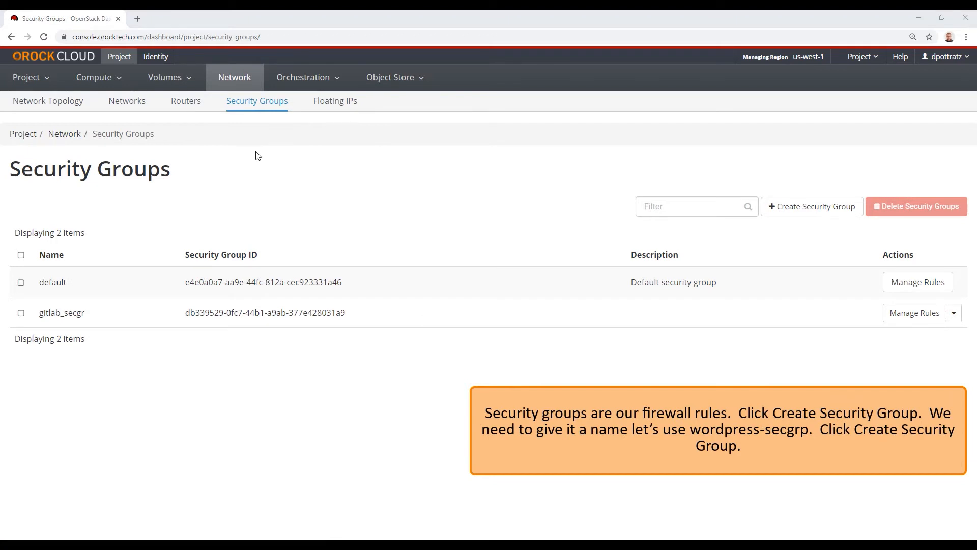
Create a security group named 'wordpress-secgrp'
click(813, 215)
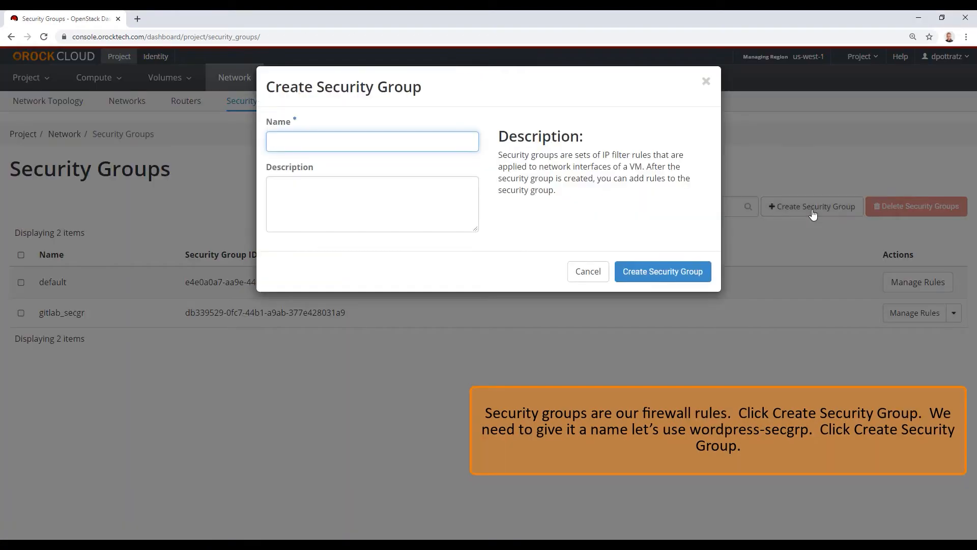
text(wordp)
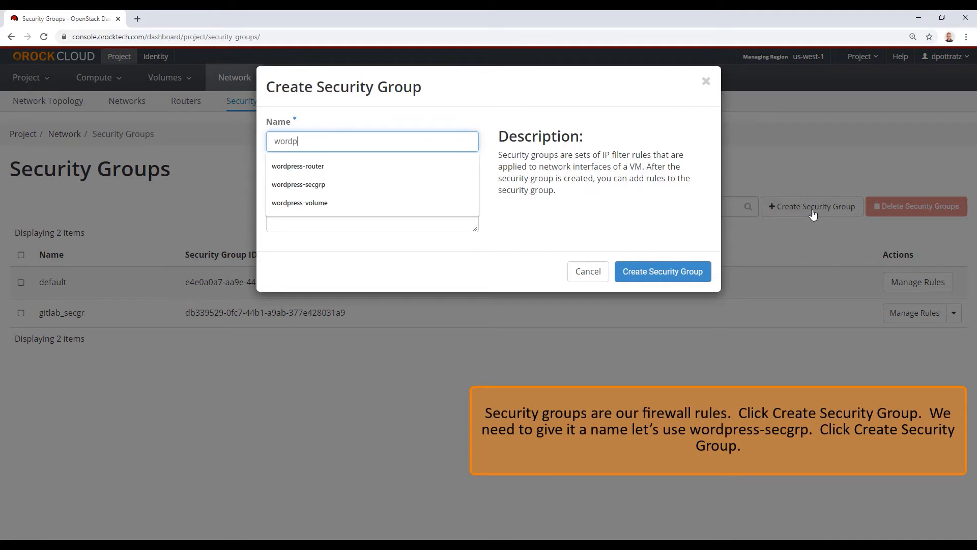
text(ress-secgrp)
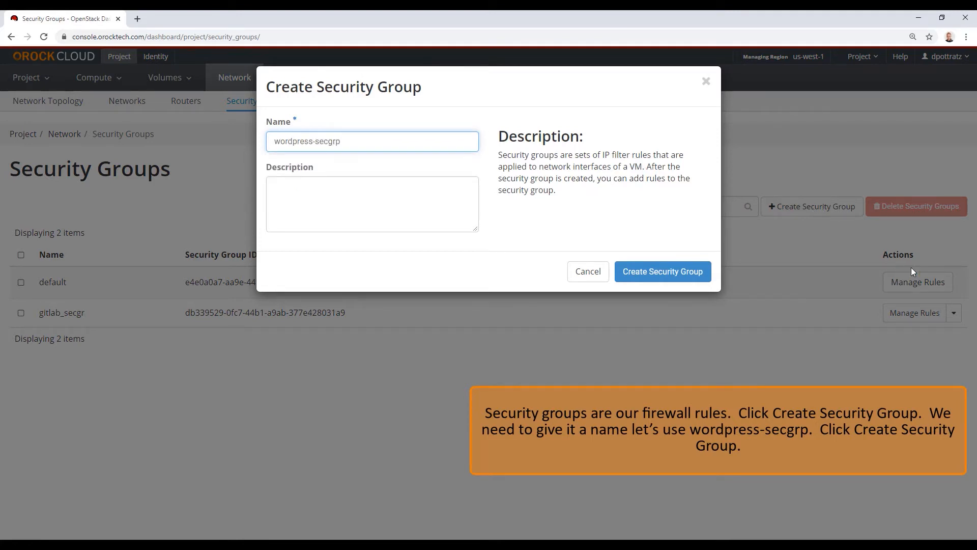
click(687, 274)
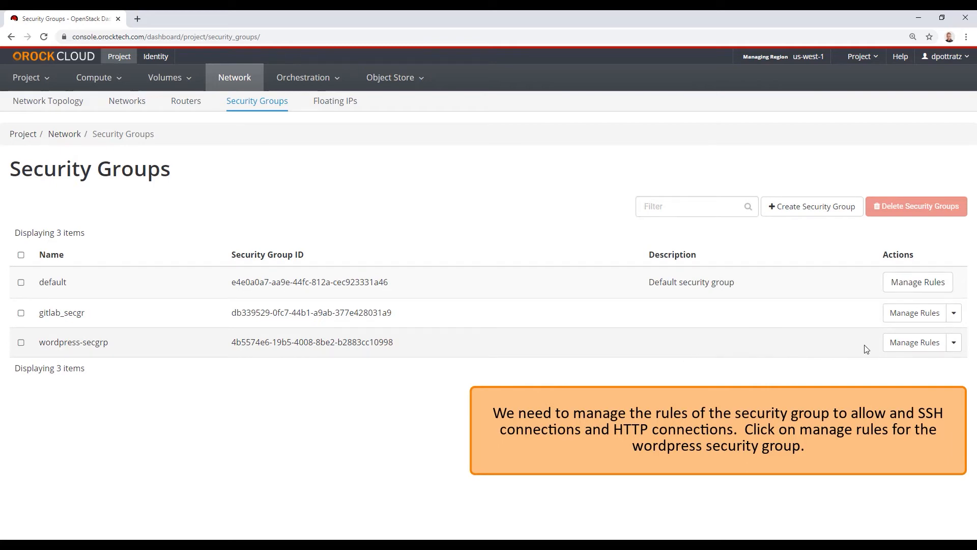
Add an SSH ingress rule (TCP port 22 from 0.0.0.0/0) to wordpress-secgrp
click(908, 349)
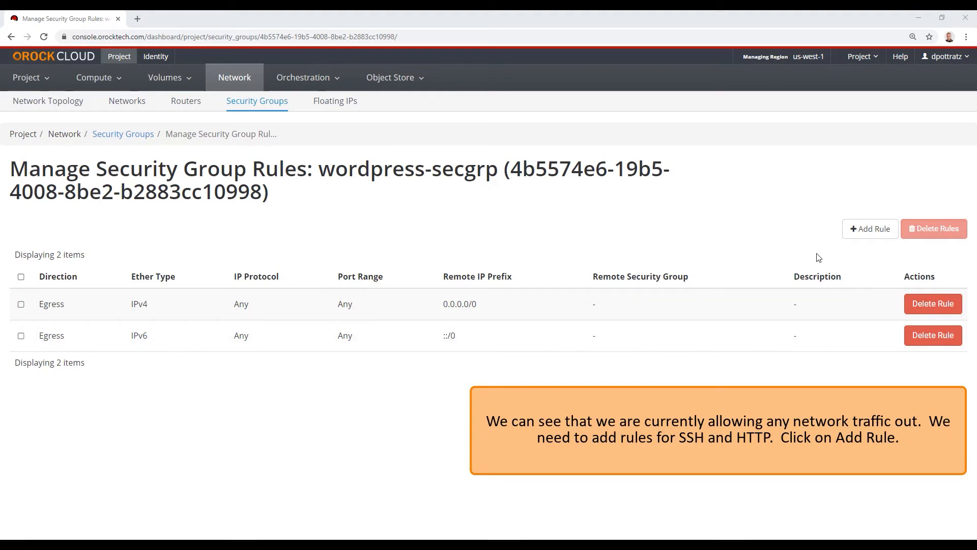
click(862, 236)
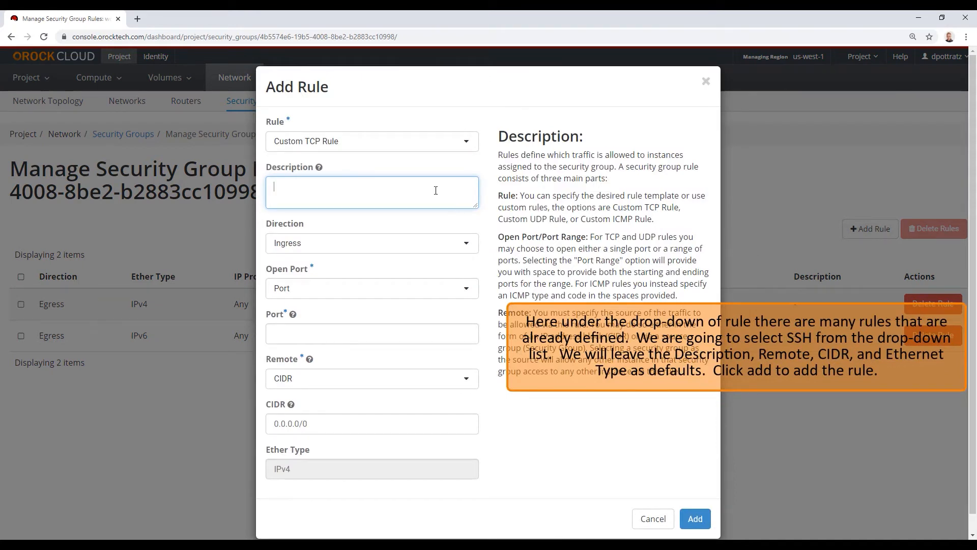
click(351, 145)
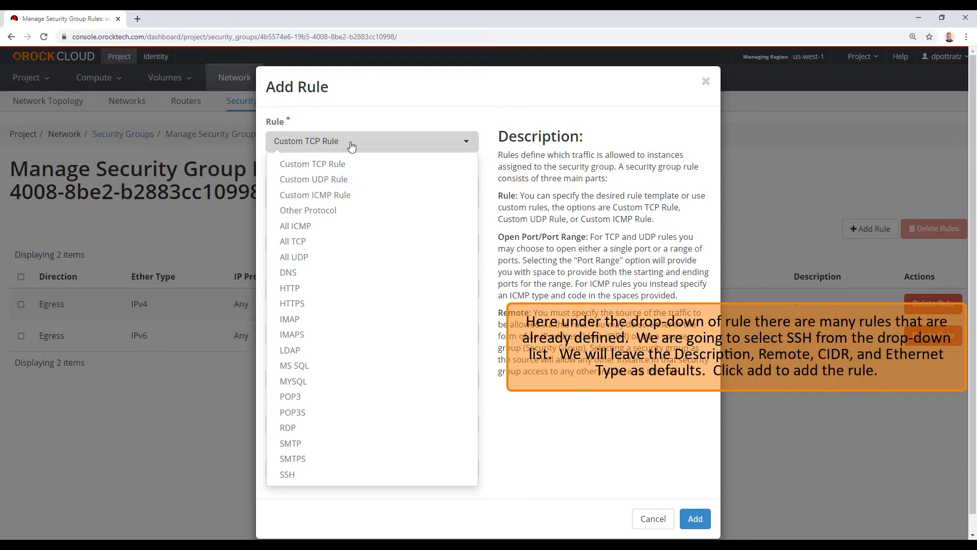
click(288, 474)
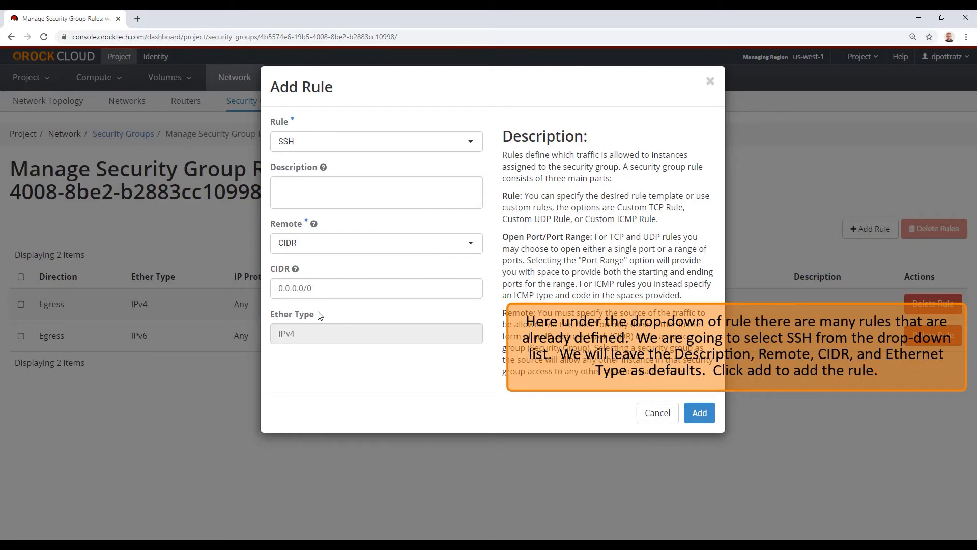
click(697, 412)
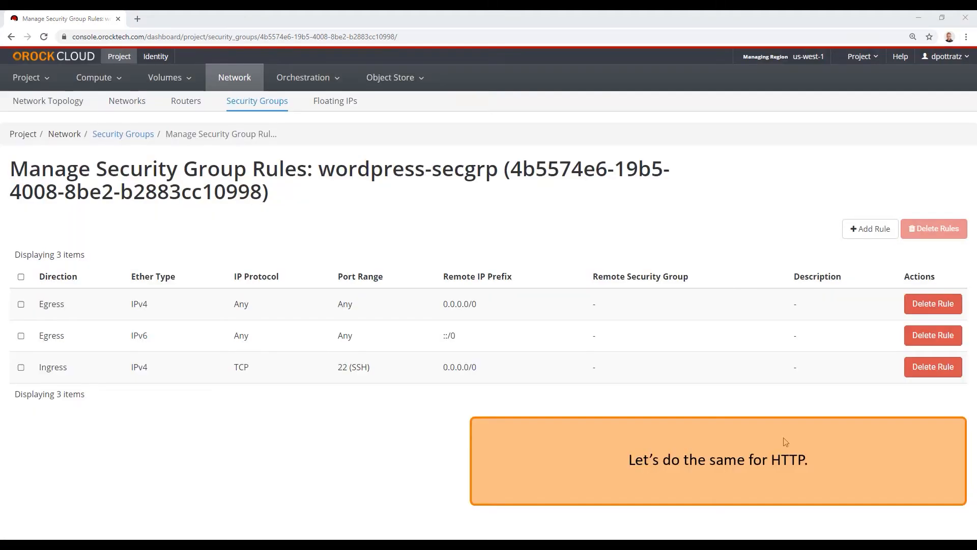
Add an HTTP ingress rule (TCP port 80 from 0.0.0.0/0) to wordpress-secgrp
click(868, 229)
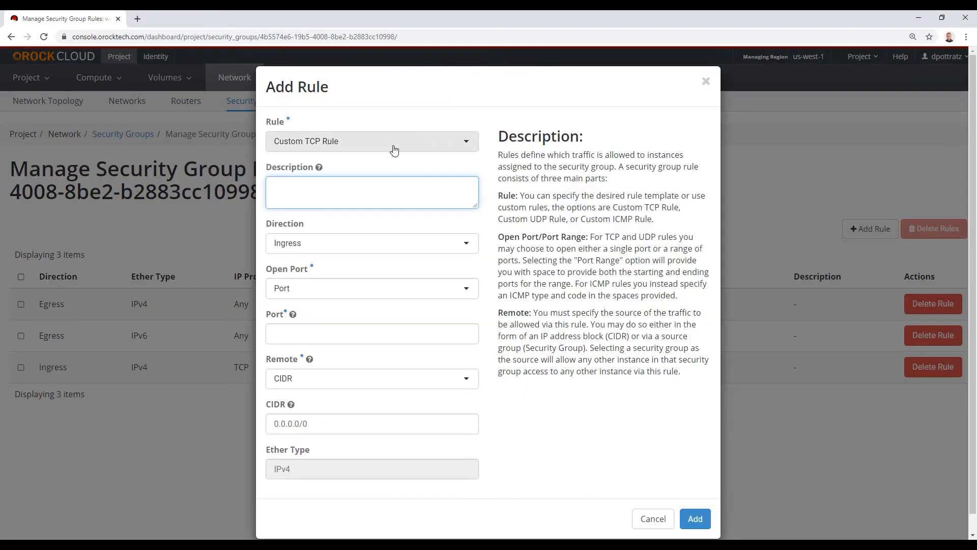
click(392, 149)
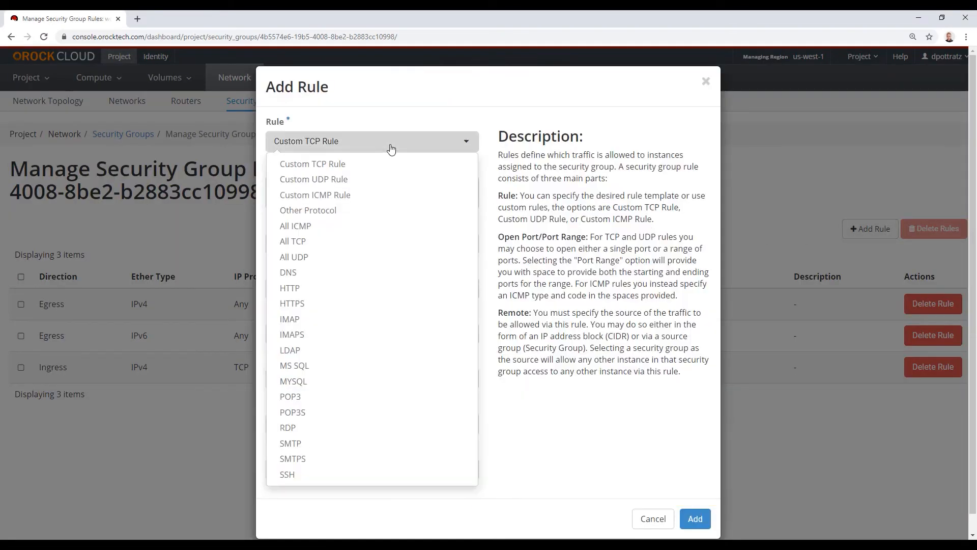
click(300, 290)
click(699, 413)
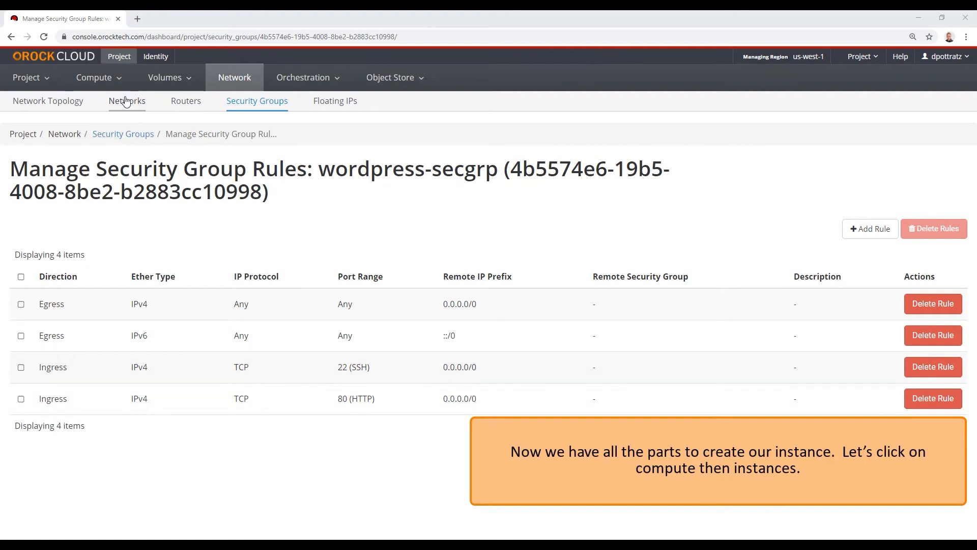
click(98, 83)
Go to Compute > Instances and start the Launch Instance wizard
click(97, 119)
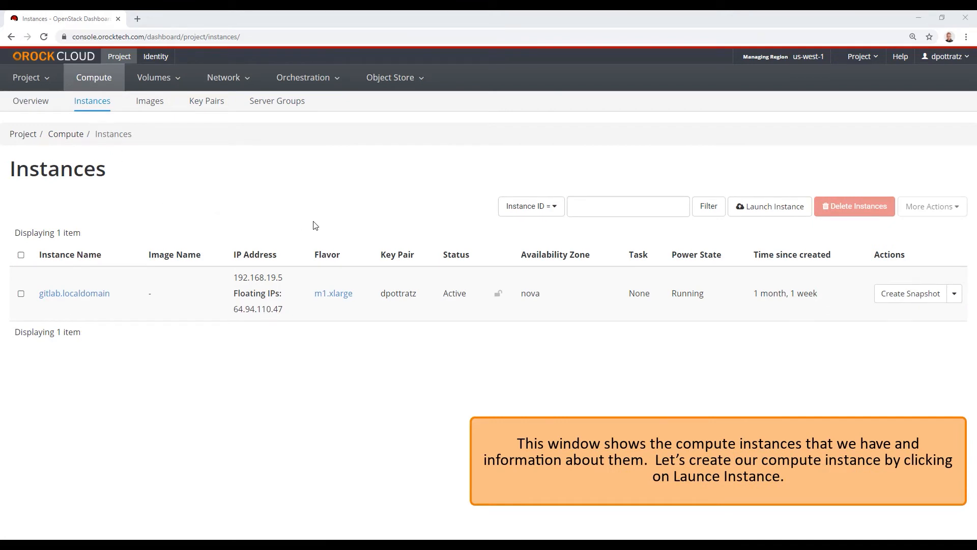
click(761, 214)
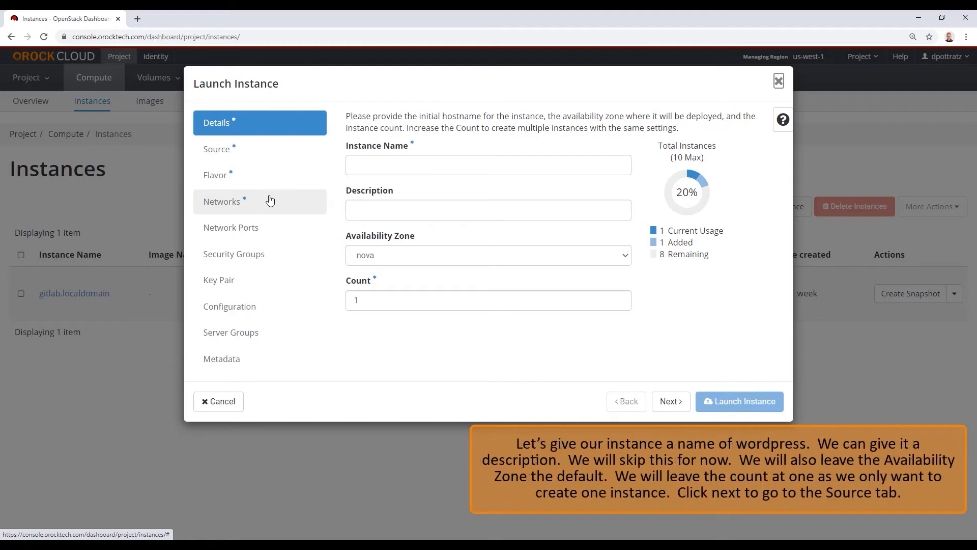
Name the new instance 'wordpress' and advance to the Source step
click(362, 165)
text(wordpress-router)
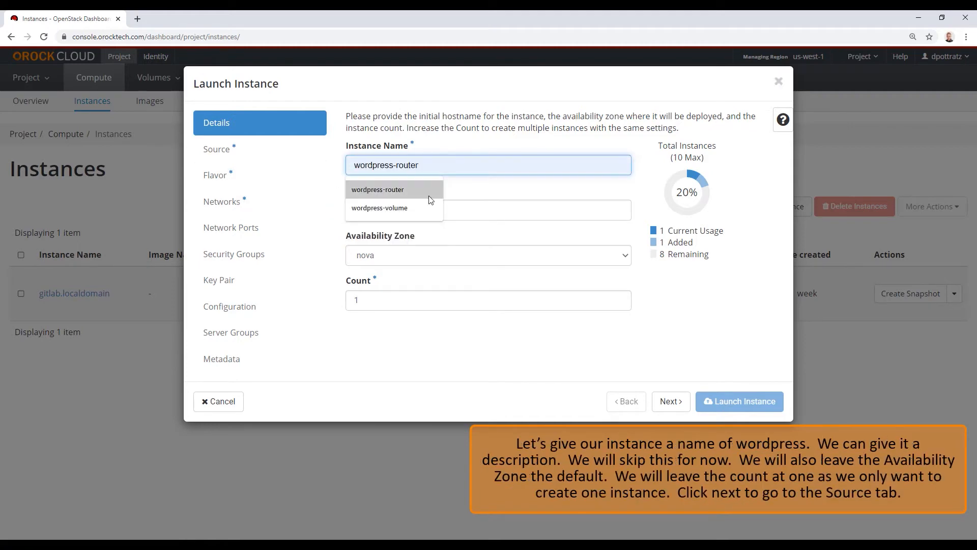
click(465, 196)
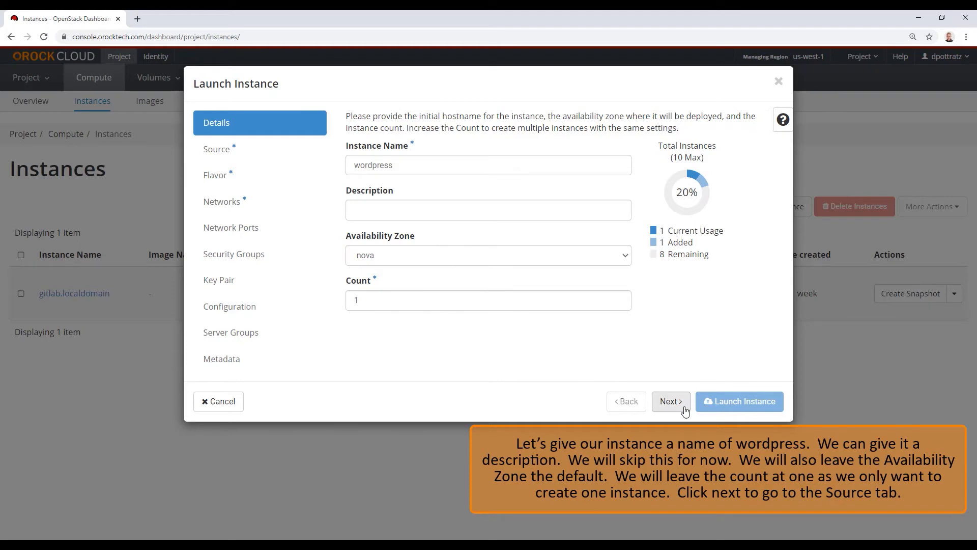
click(670, 402)
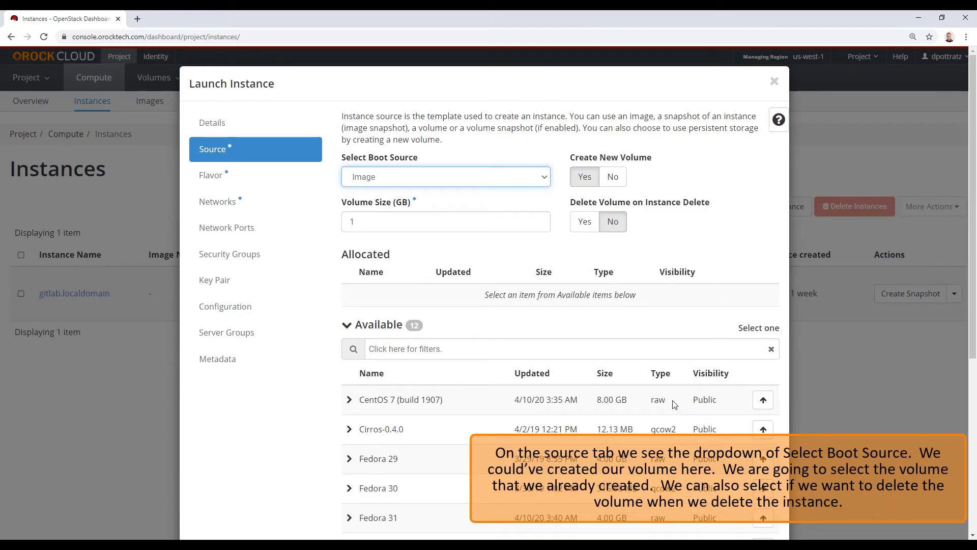
Boot from volume wordpress-volume, deleting it on instance delete, then advance to Flavor
click(404, 181)
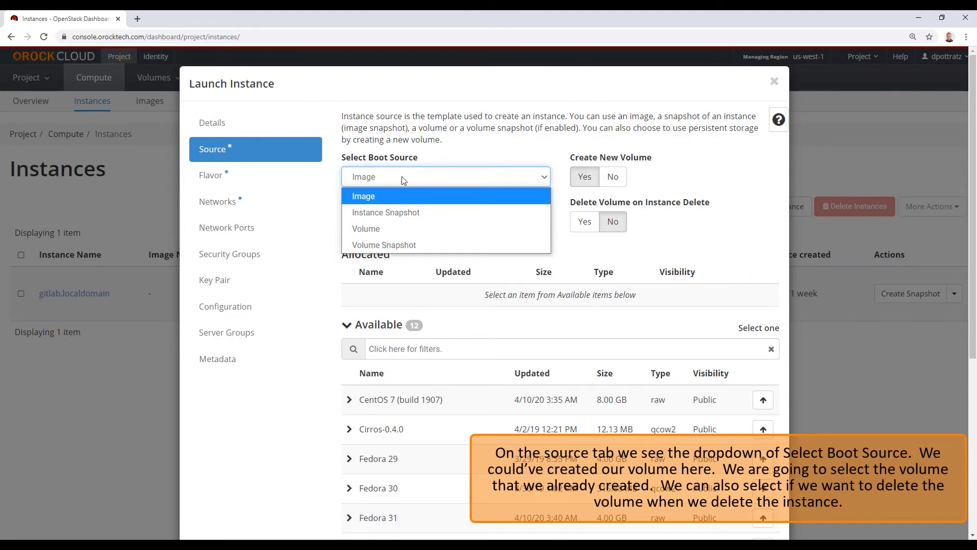
click(390, 227)
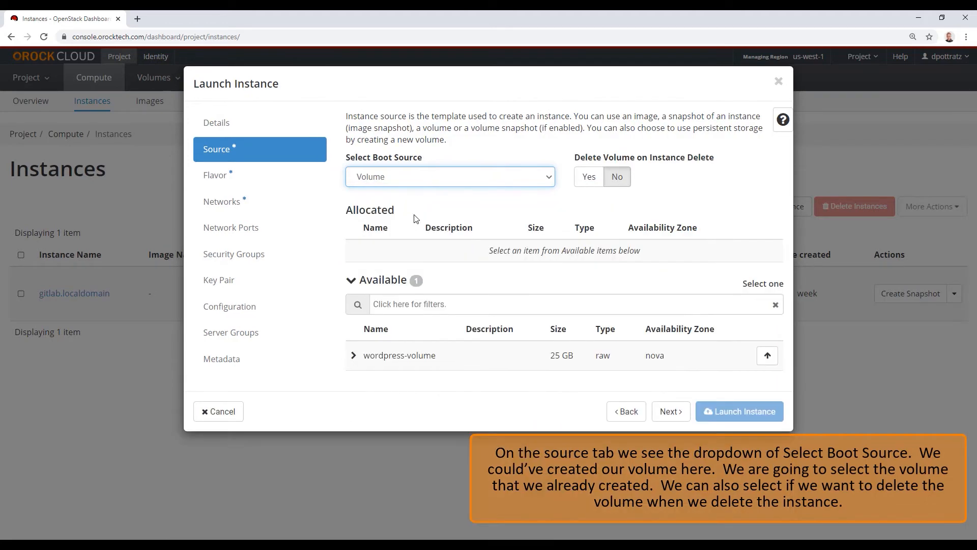
click(589, 182)
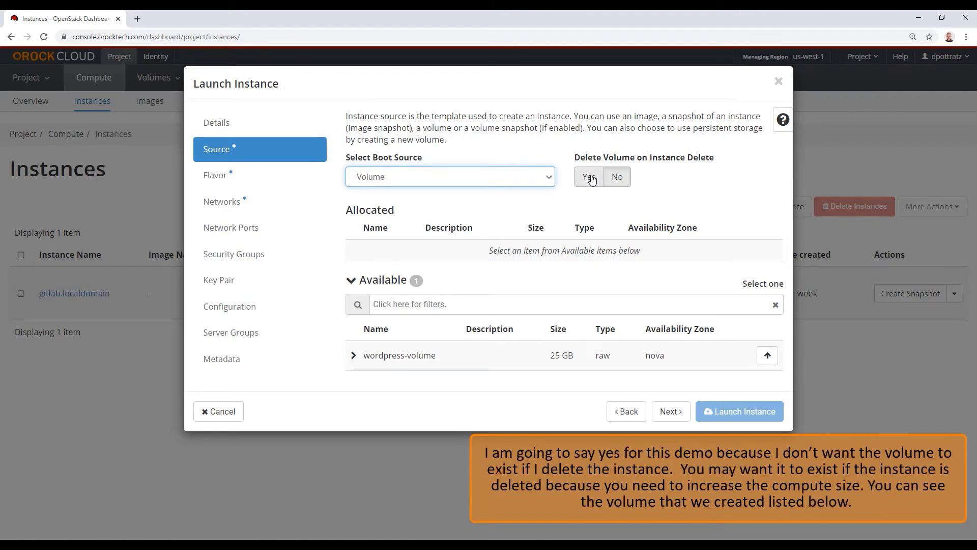
click(592, 179)
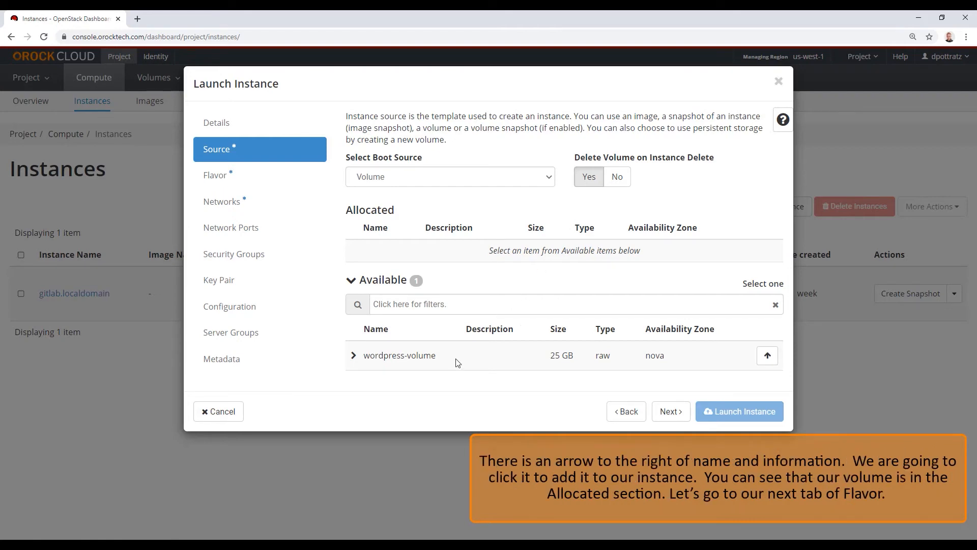
click(766, 356)
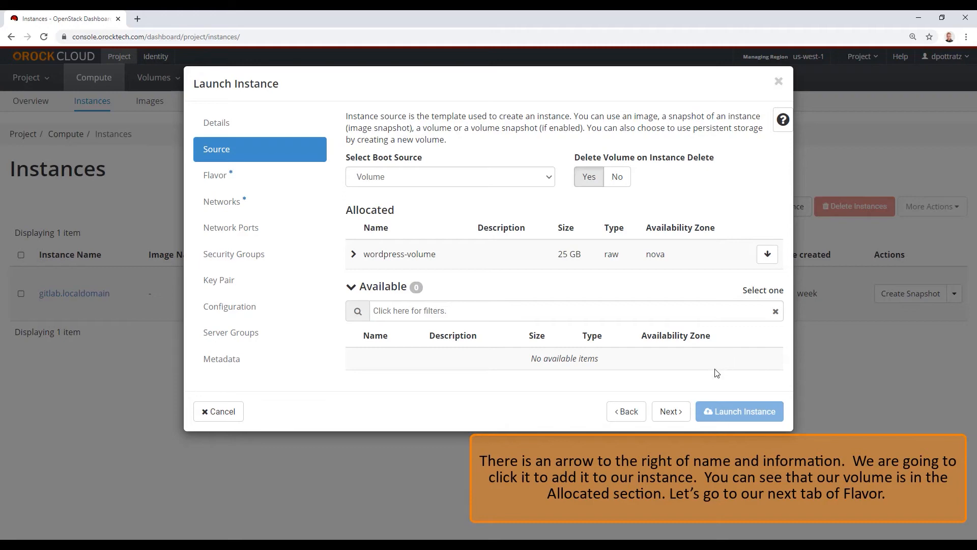
click(671, 412)
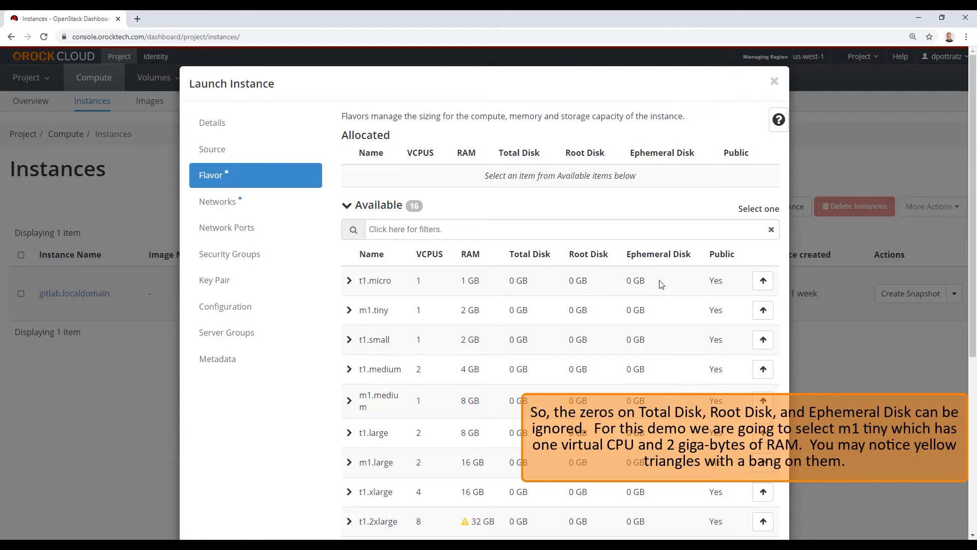
Allocate the m1.tiny flavor (1 vCPU, 2 GB RAM) to the wordpress instance
click(760, 312)
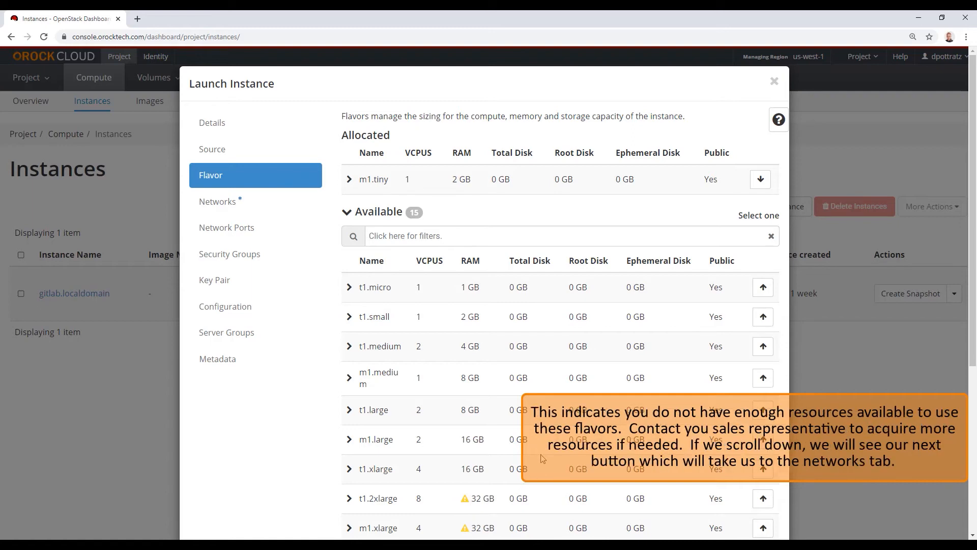
scroll(542, 458, down, 5)
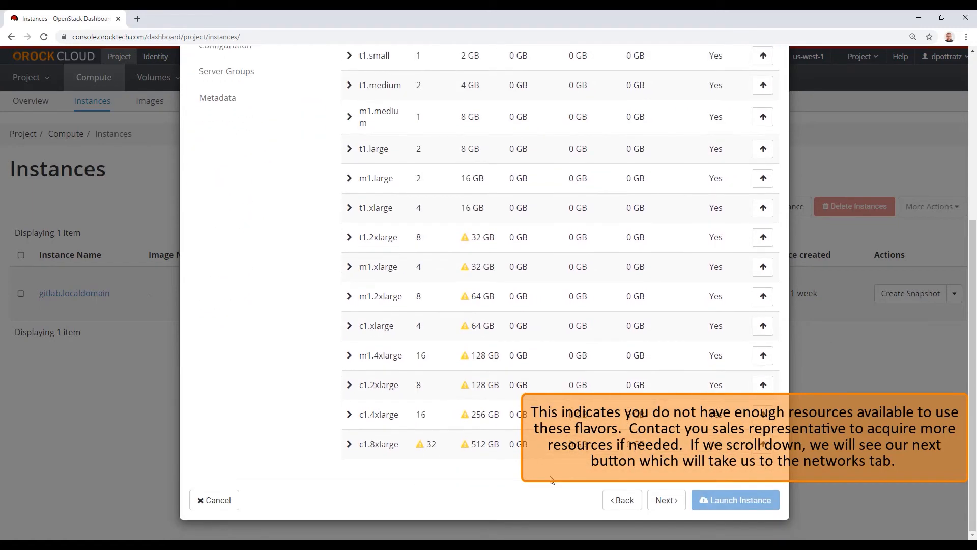
Allocate the wordpress network to the instance and advance past Network Ports to Security Groups
click(667, 501)
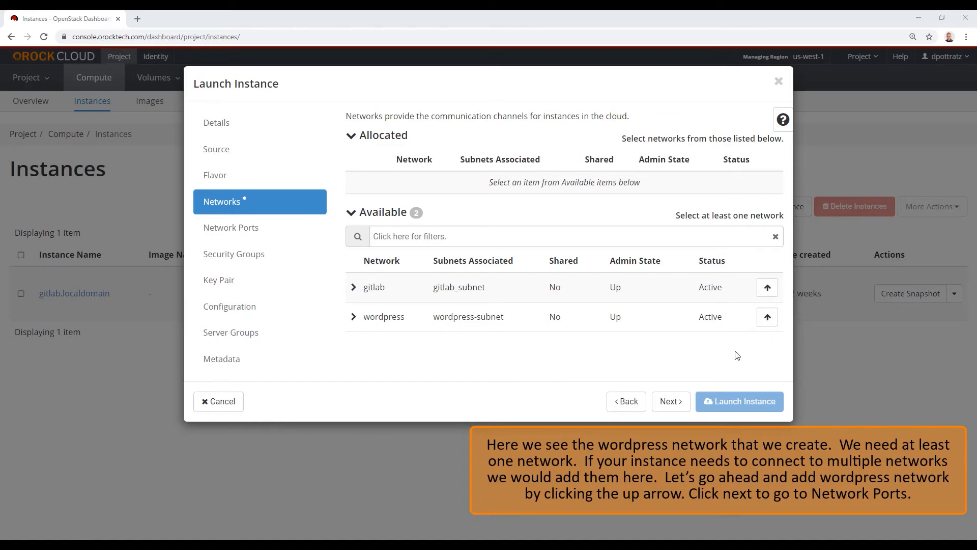
click(767, 317)
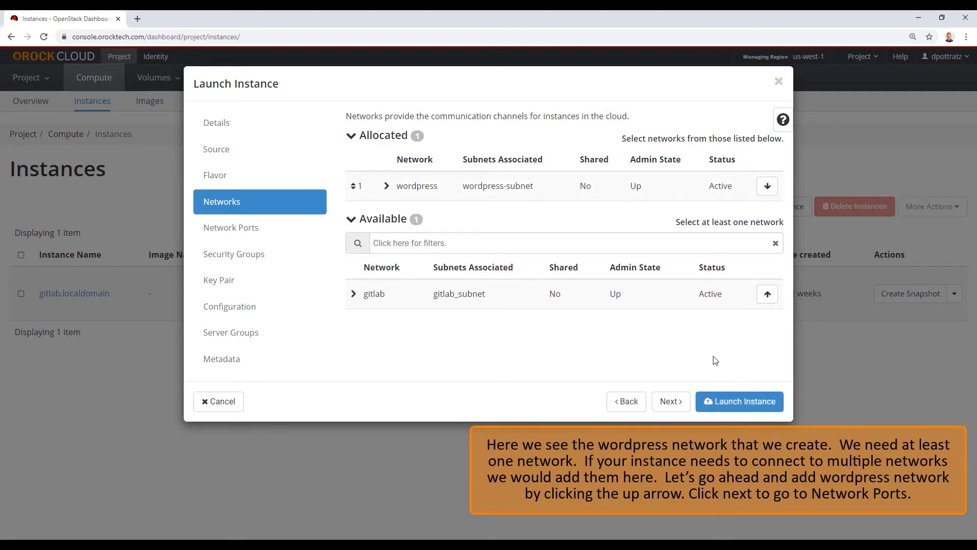
click(674, 402)
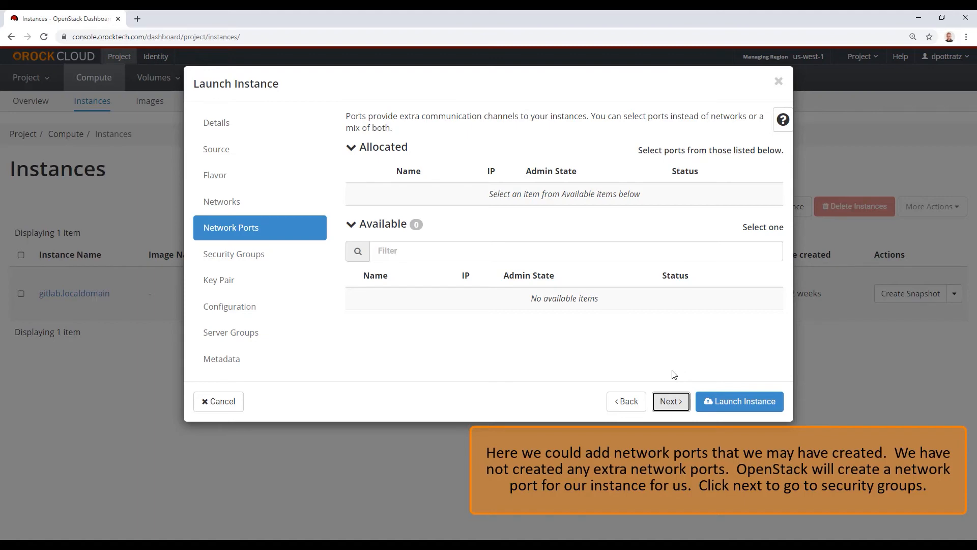
click(671, 401)
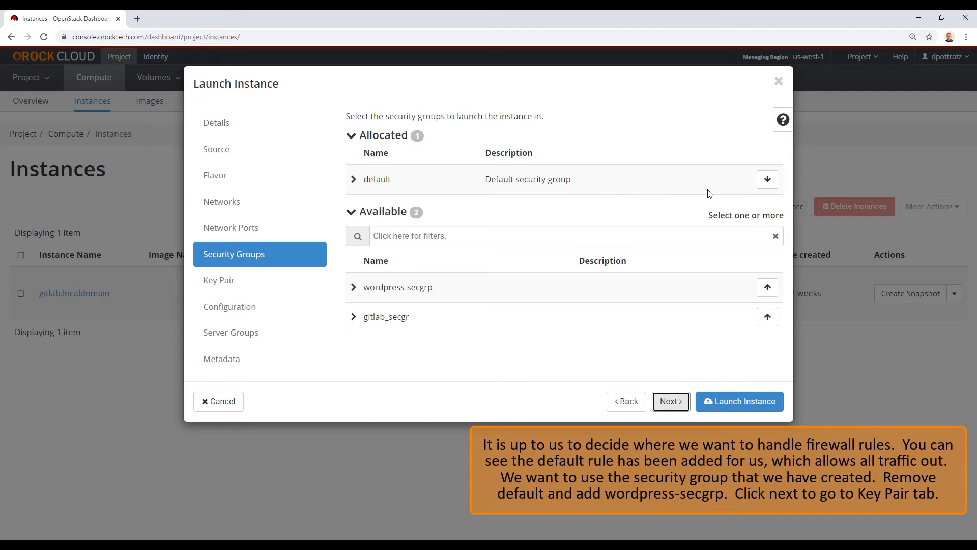
Replace the default security group with wordpress-secgrp
click(767, 179)
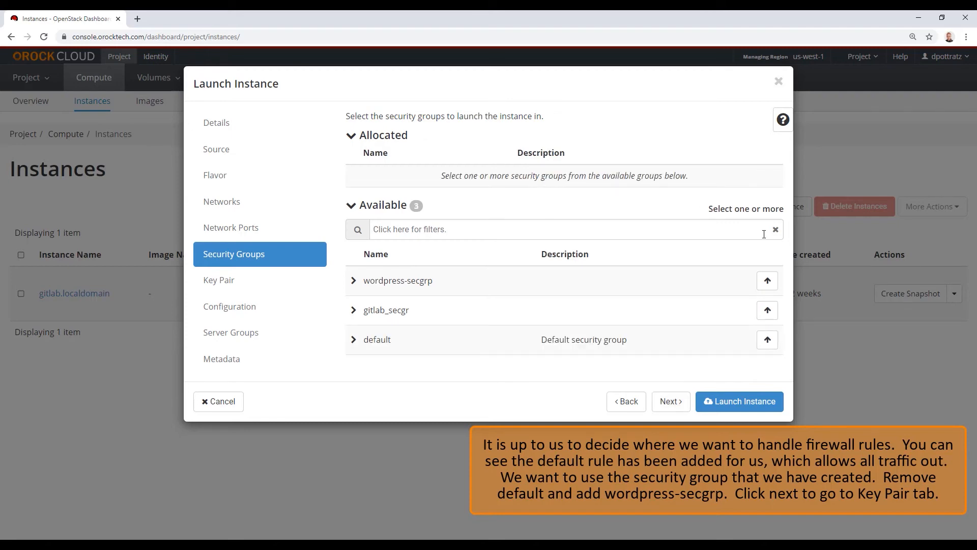
click(767, 280)
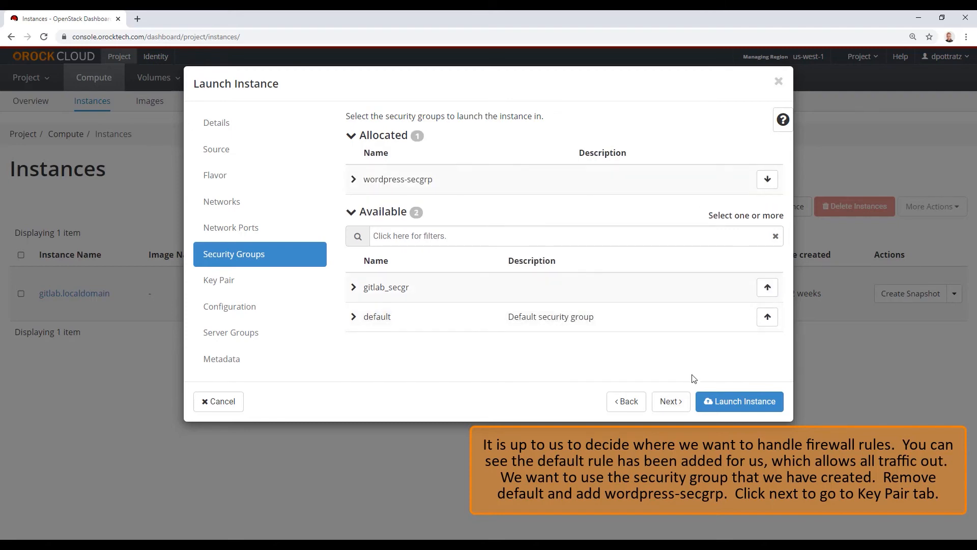
click(671, 402)
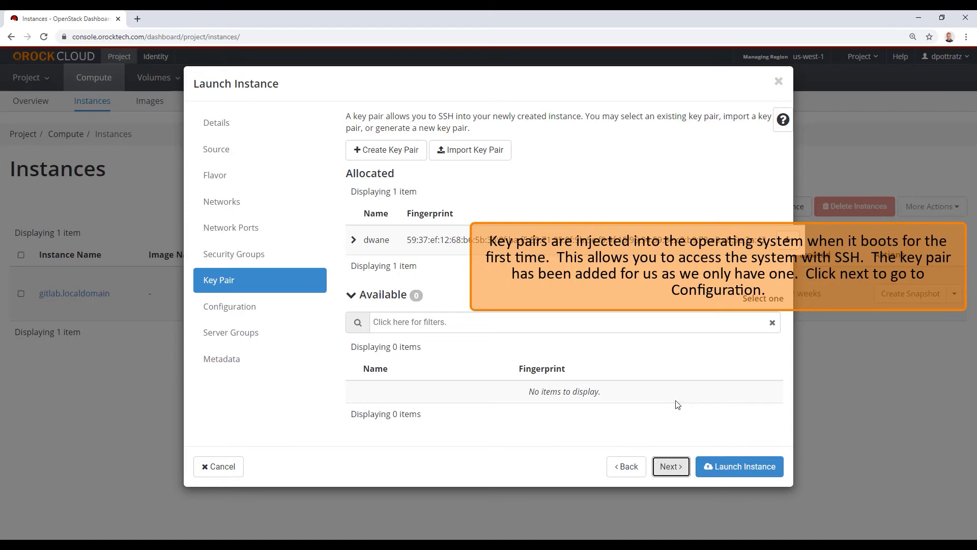
Leave key pair, configuration and server groups at defaults and reach the Metadata step
click(676, 469)
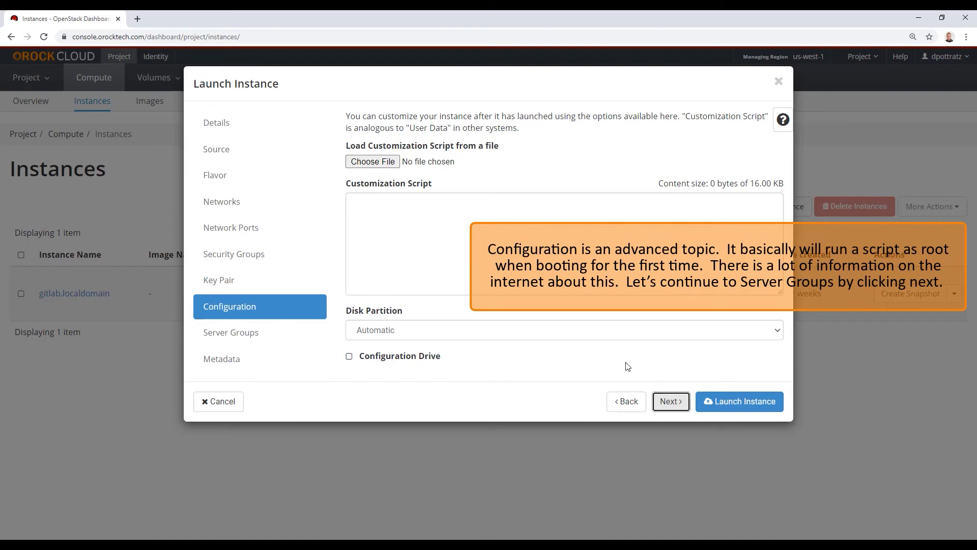
click(681, 411)
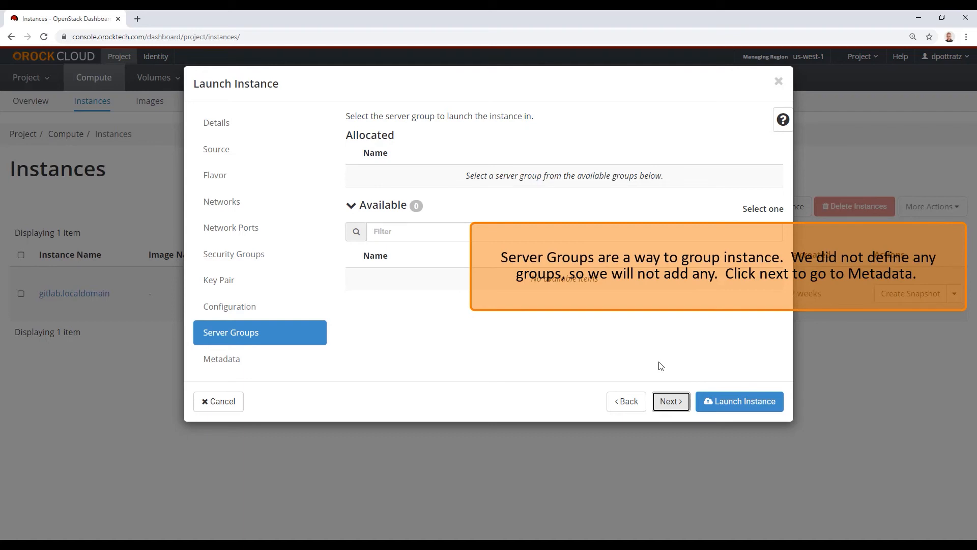
click(668, 402)
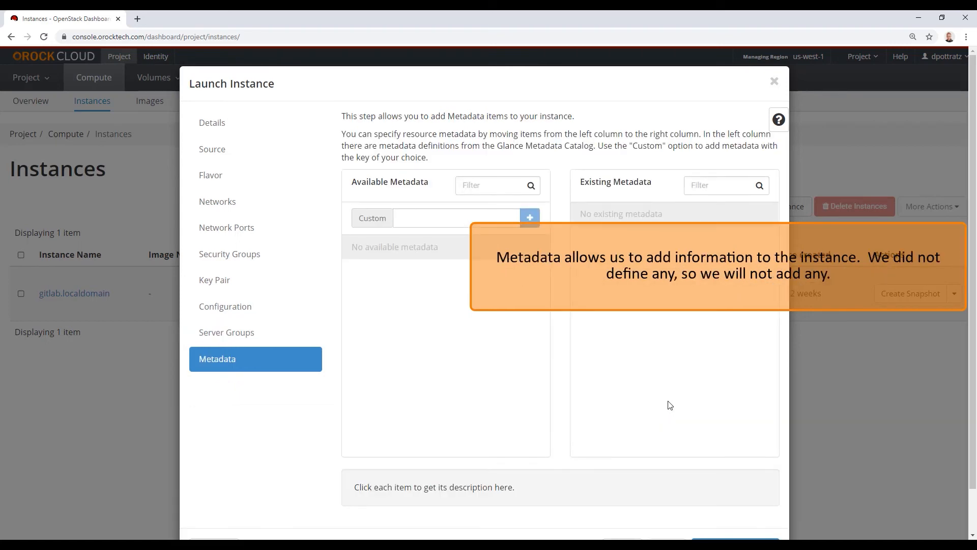
scroll(669, 405, down, 1)
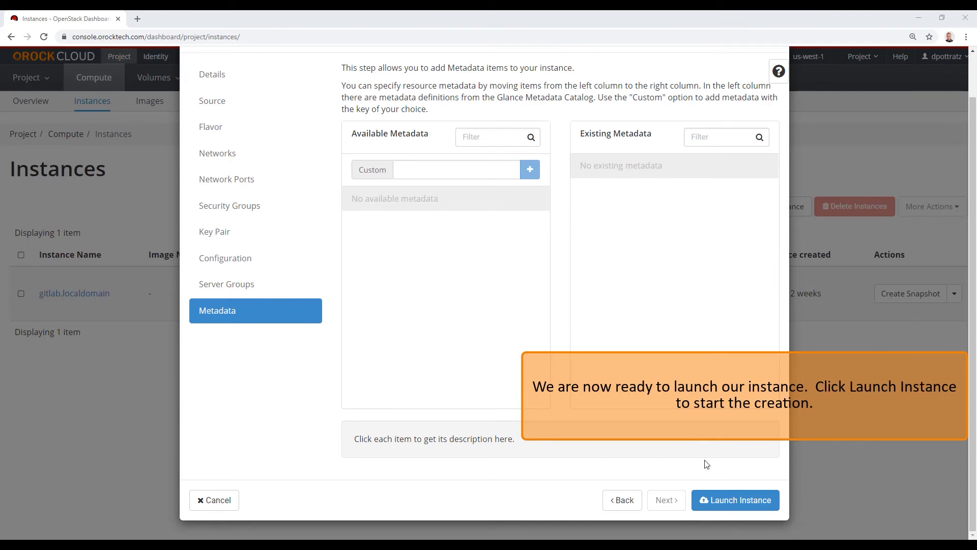
Launch the wordpress instance and begin associating a floating IP with it
click(730, 501)
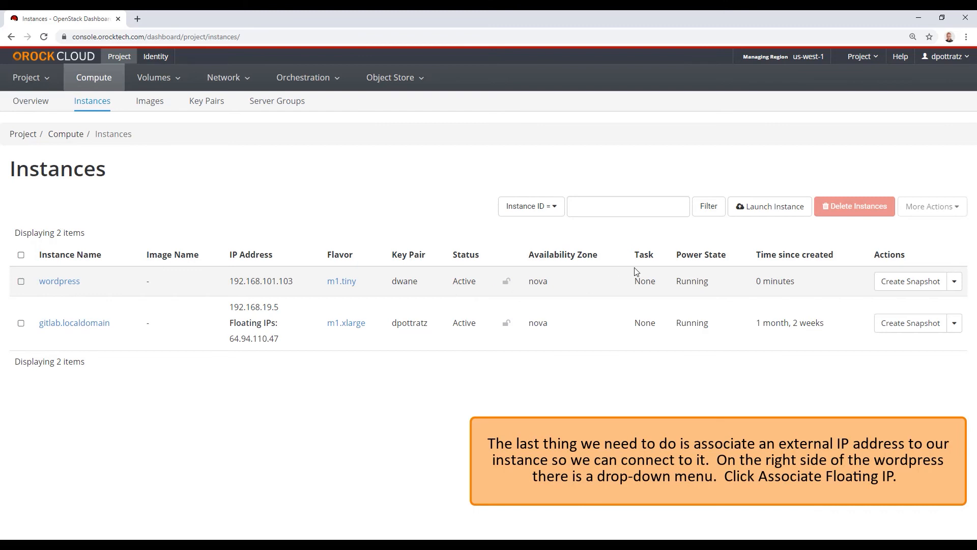
click(956, 286)
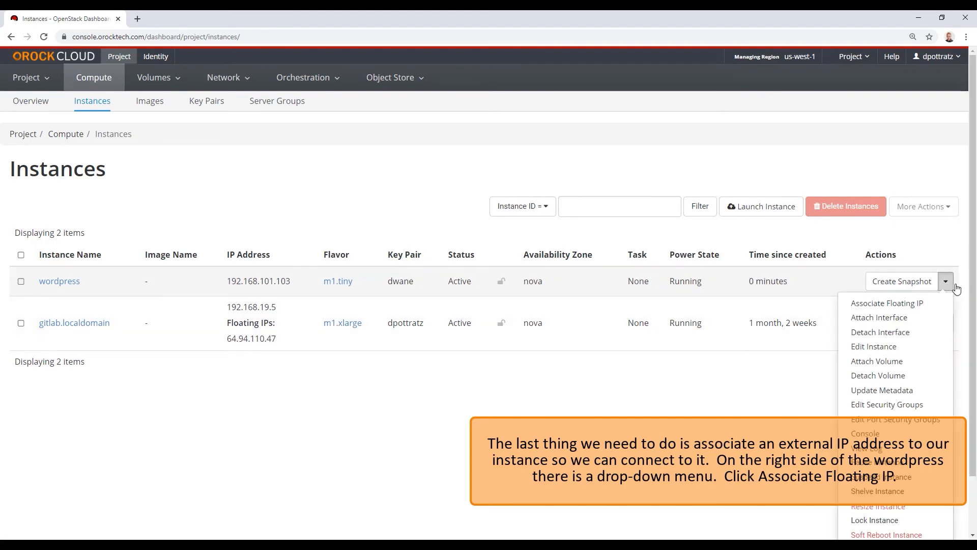
click(918, 305)
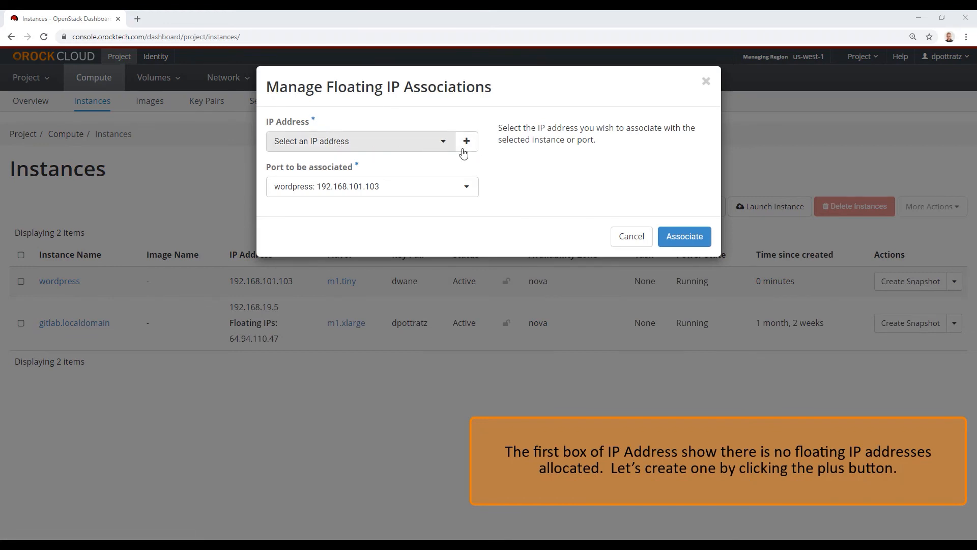
Allocate a new floating IP (64.94.110.46) from the external-floating-ips pool
click(467, 142)
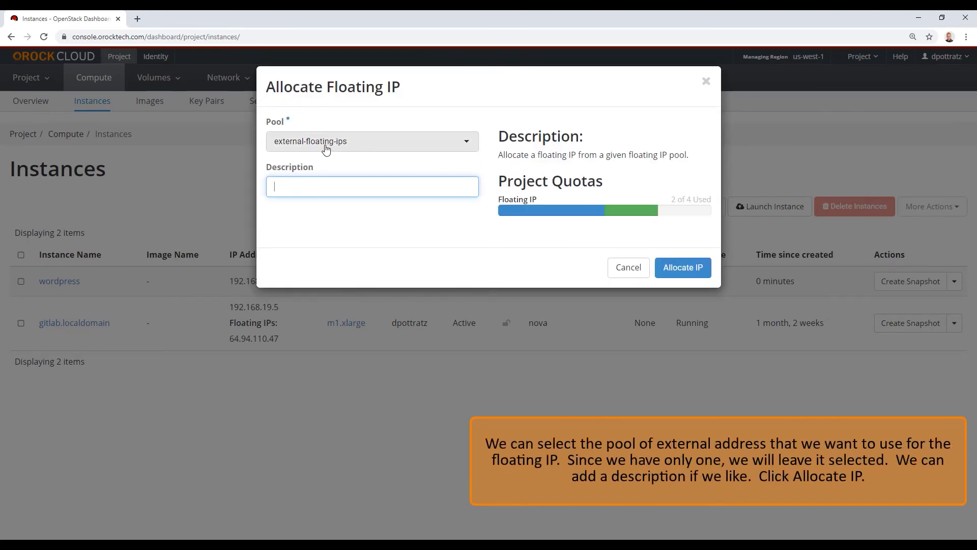
click(337, 148)
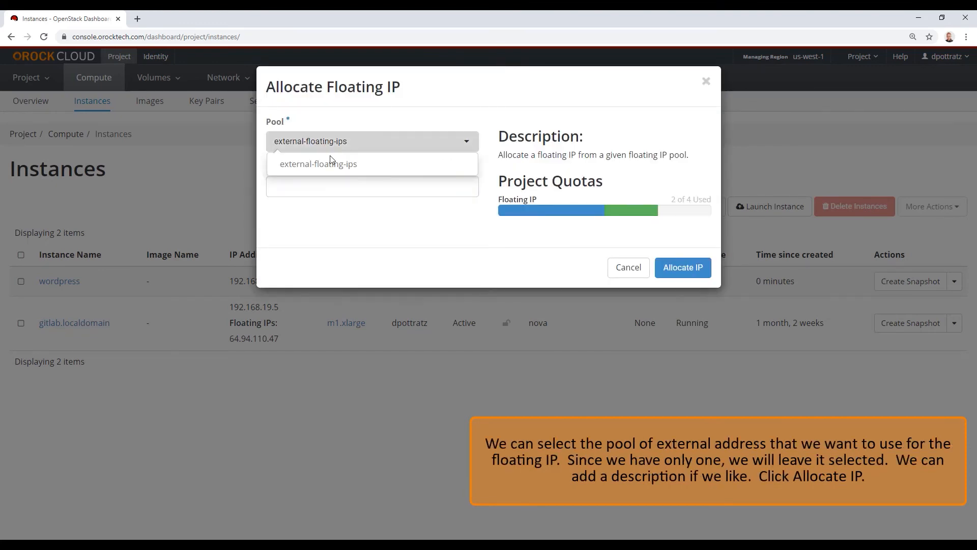
click(328, 164)
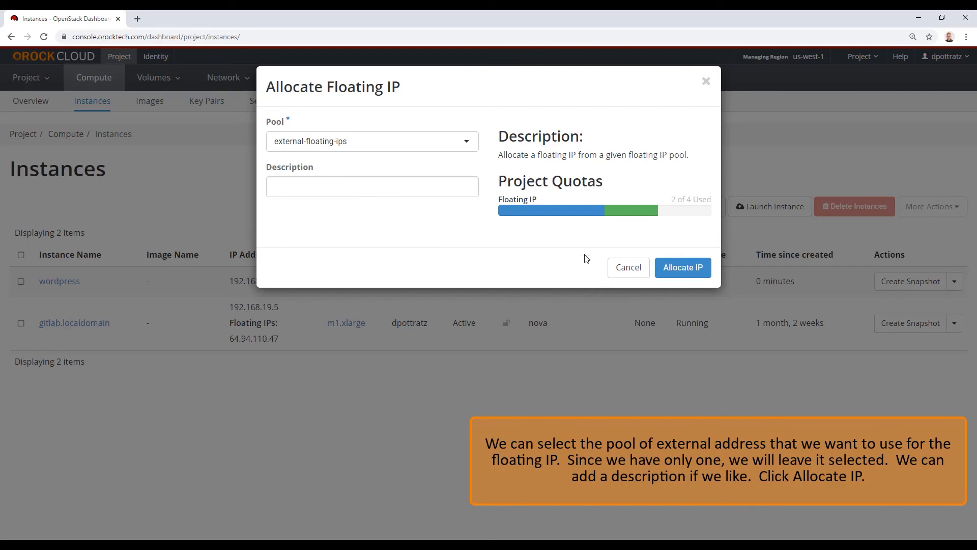
click(670, 268)
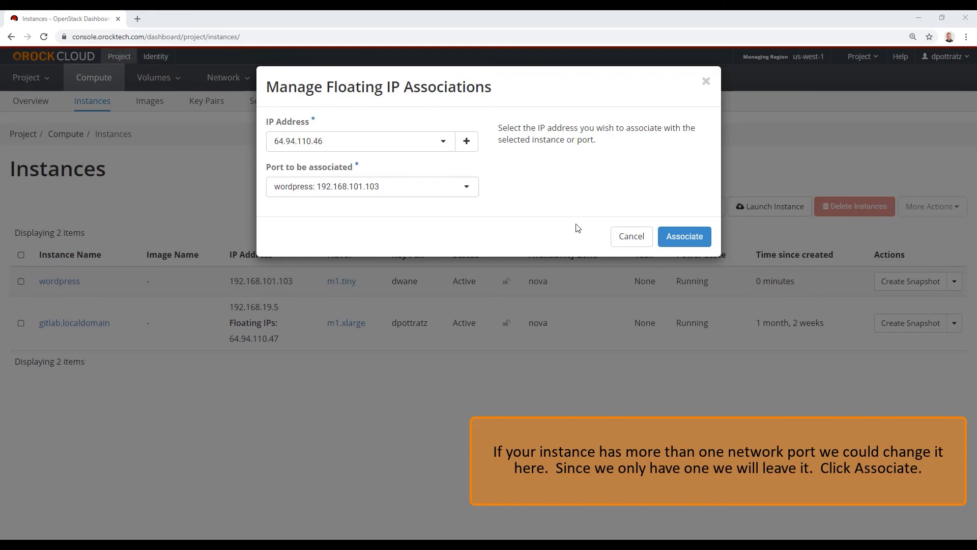
Associate 64.94.110.46 with the wordpress instance and copy that address
click(671, 237)
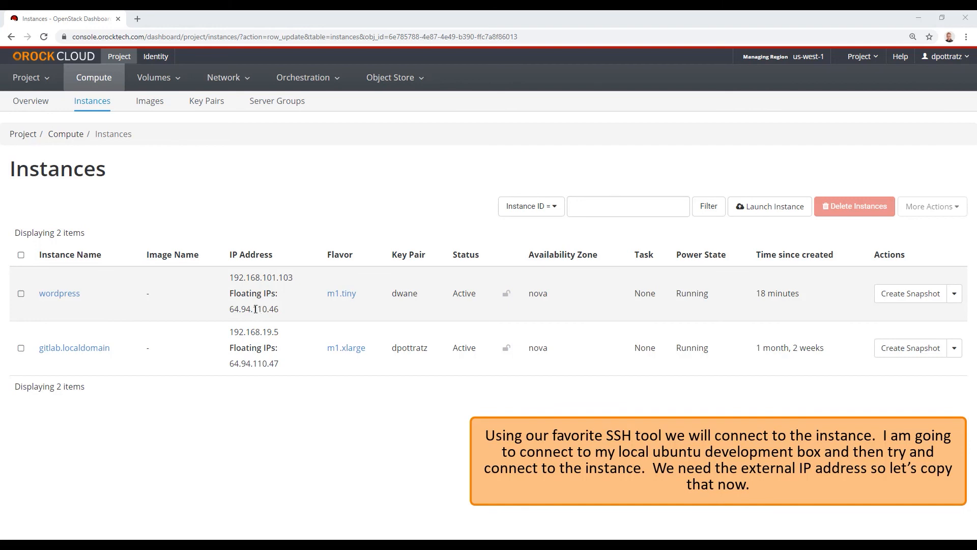
double_click(255, 309)
right_click(255, 310)
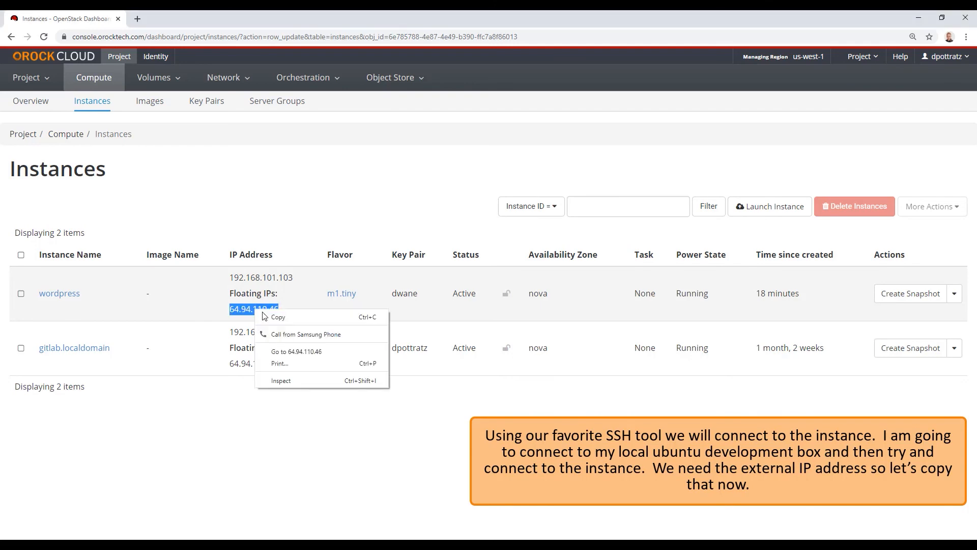
click(266, 316)
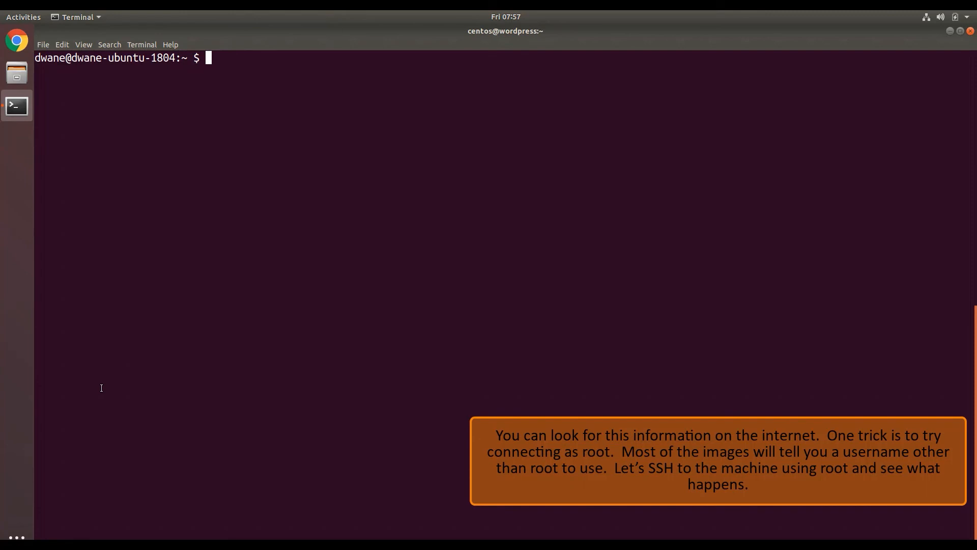
Attempt an SSH connection to 64.94.110.46 as root
text(ssh root@)
right_click(269, 94)
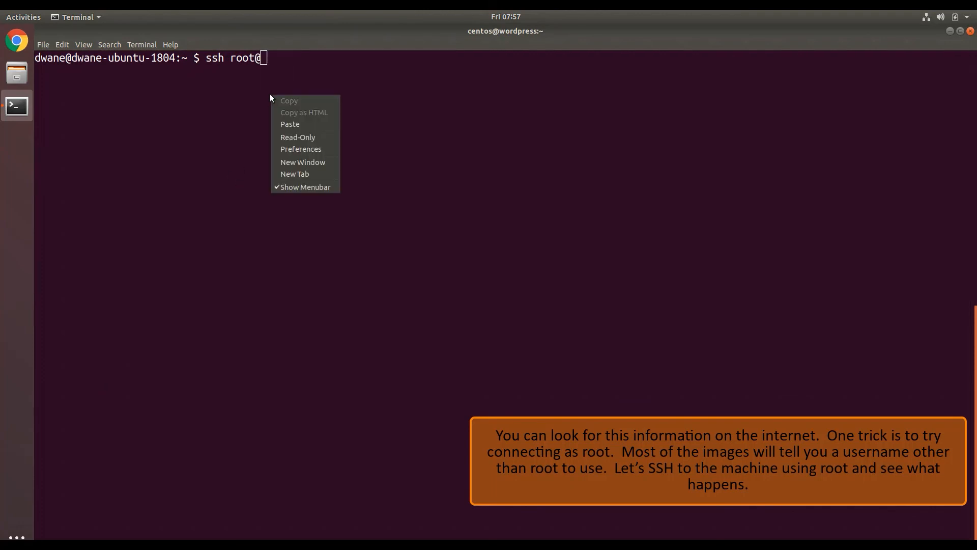
click(282, 125)
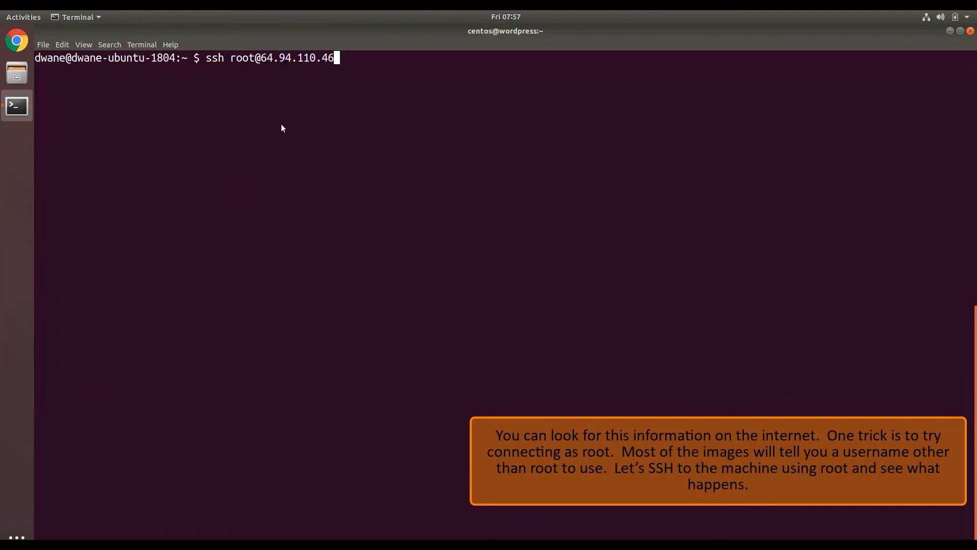
key(Return)
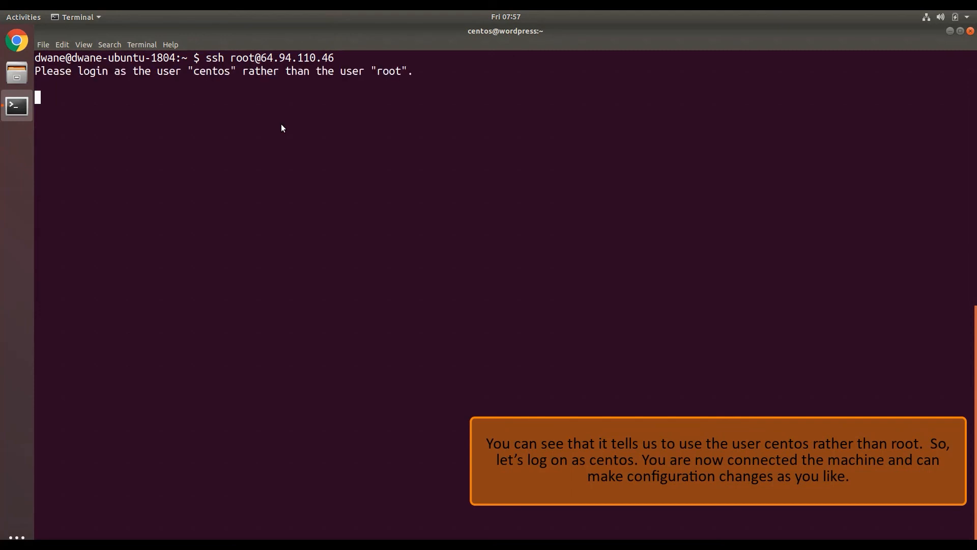
key(ctrl+c)
key(Up)
key(Left)
key(Left)
key(Left)
key(Left)
key(Left)
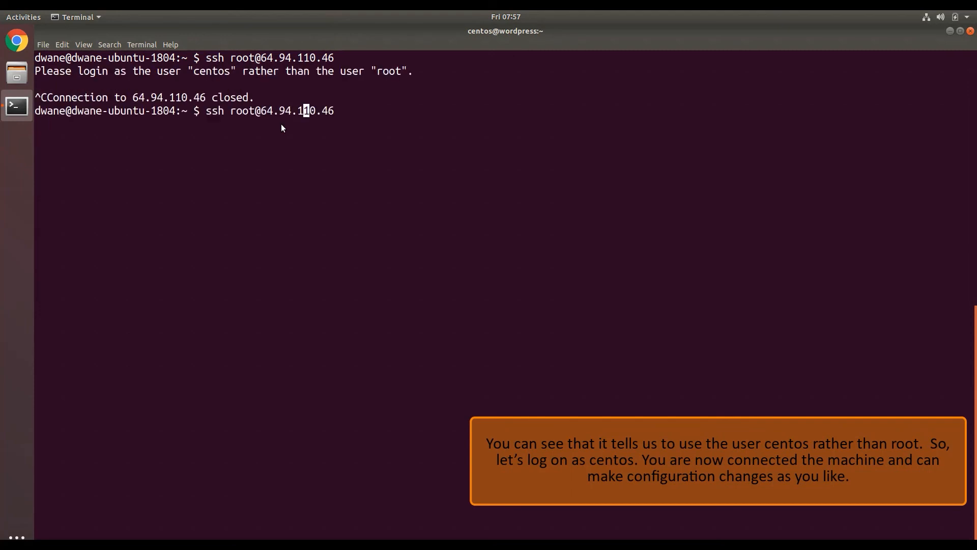
key(Left)
key(BackSpace)
key(BackSpace)
key(BackSpace)
key(BackSpace)
text(ce)
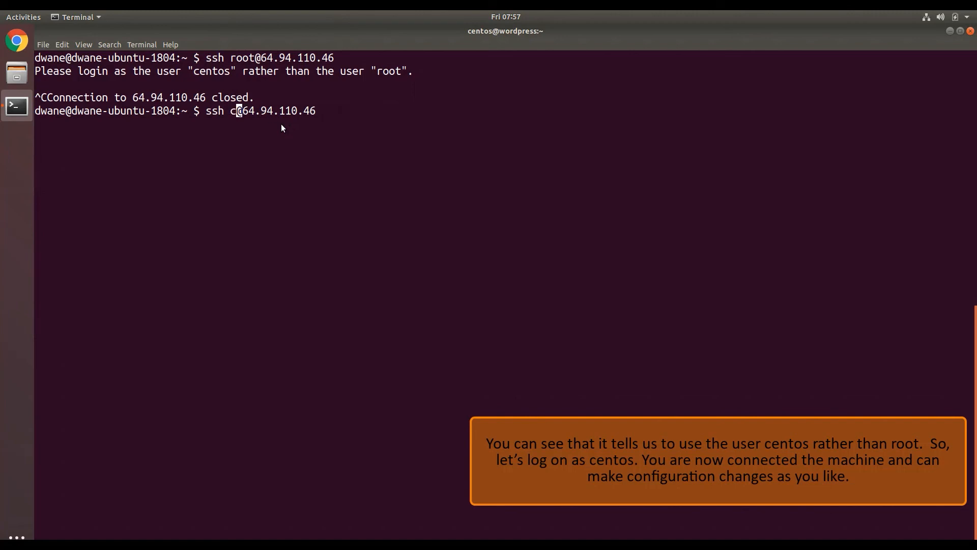
text(ntos)
key(Return)
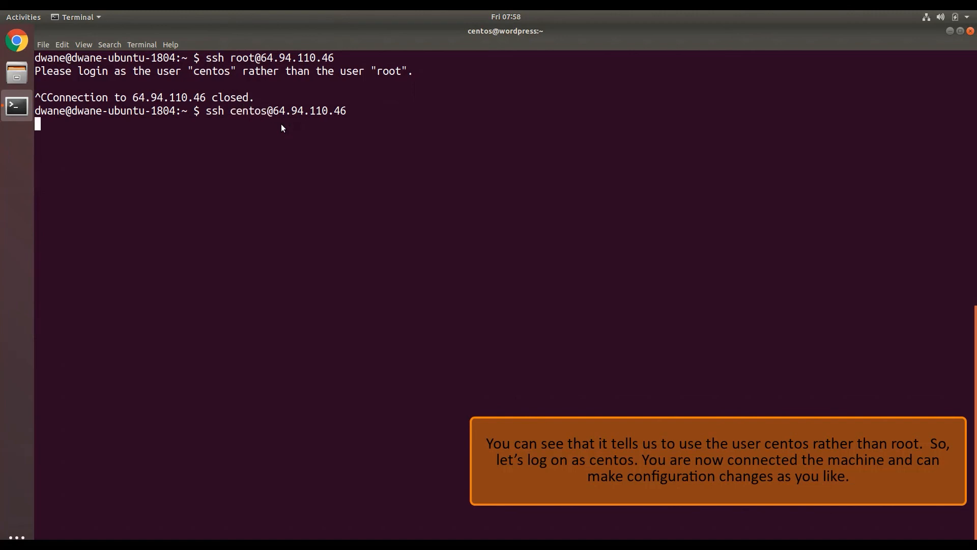
key(Return)
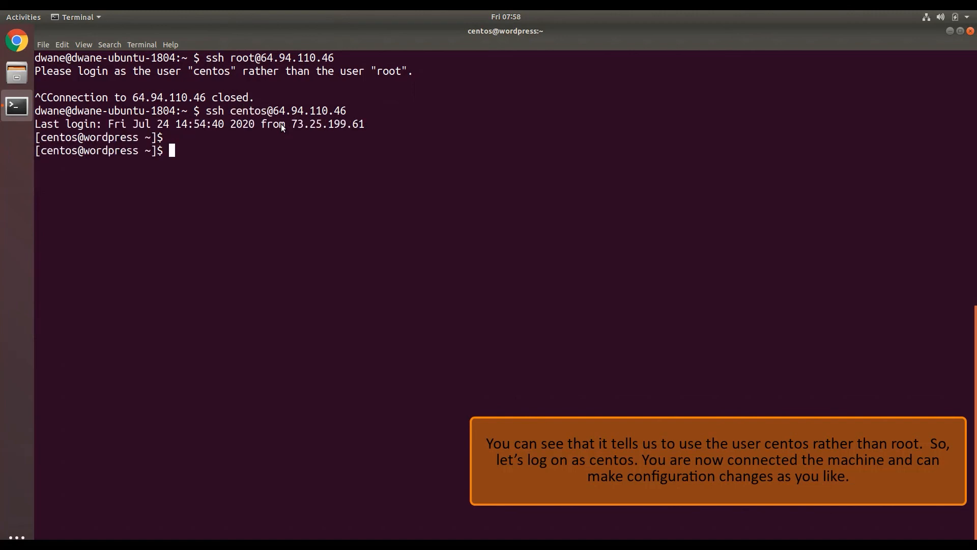
key(Return)
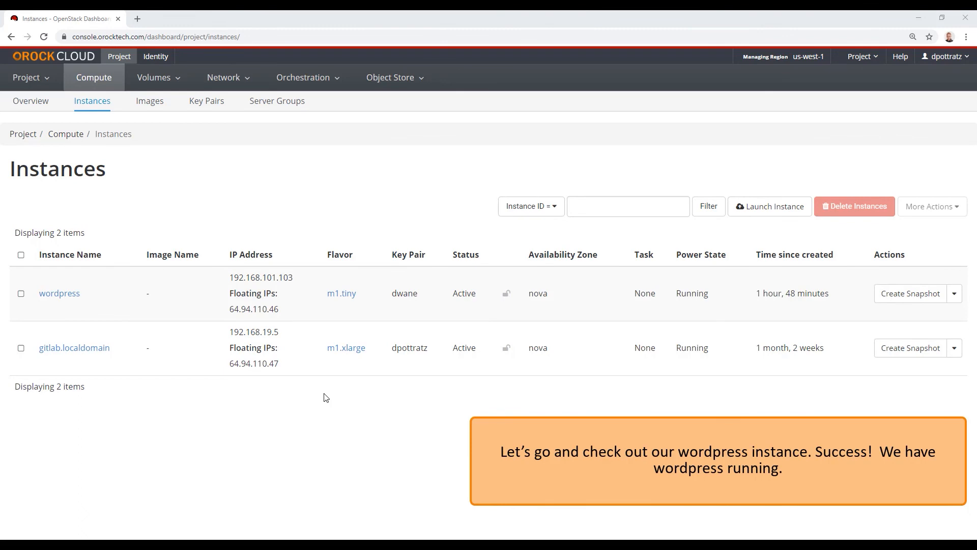
Open 64.94.110.46/wordpress in a new tab to load the WordPress installer
double_click(257, 310)
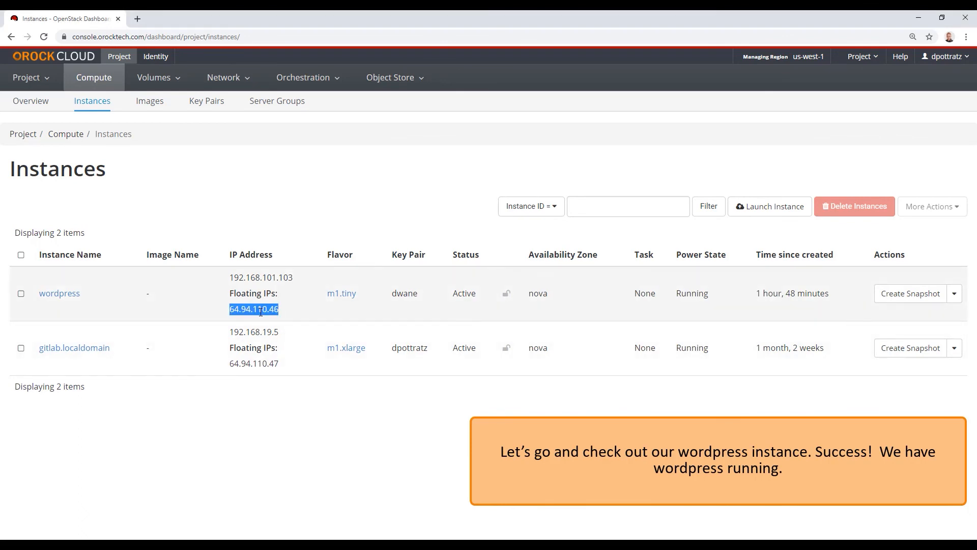
right_click(261, 313)
click(285, 355)
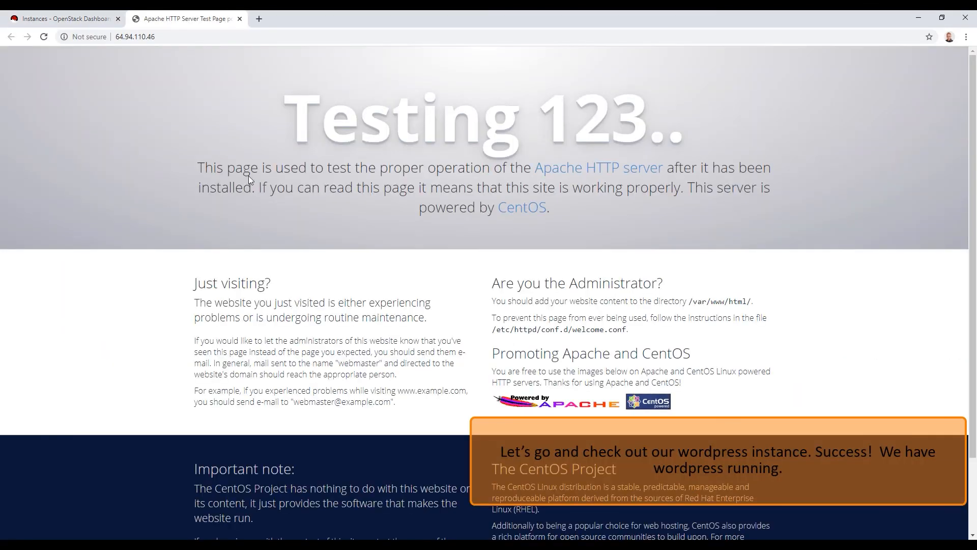
click(198, 41)
click(207, 39)
text(/wordpress)
key(Return)
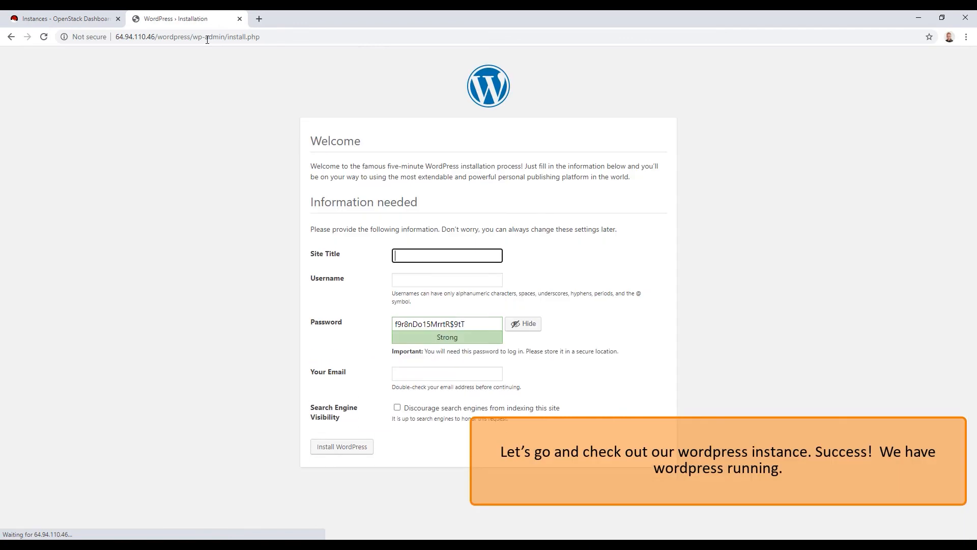